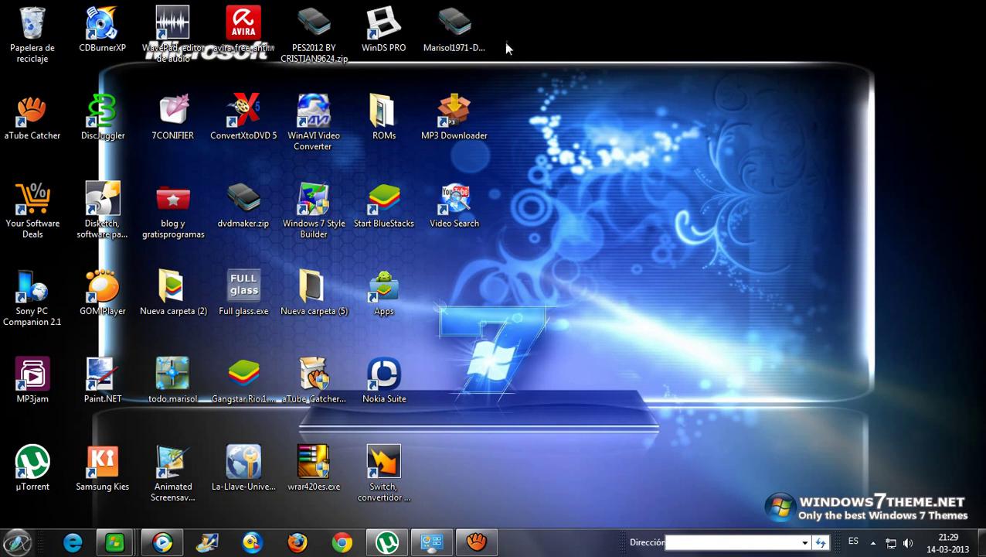
Extract the DG71 theme zip archive on the desktop with 7-Zip and open the extracted folder
right_click(466, 28)
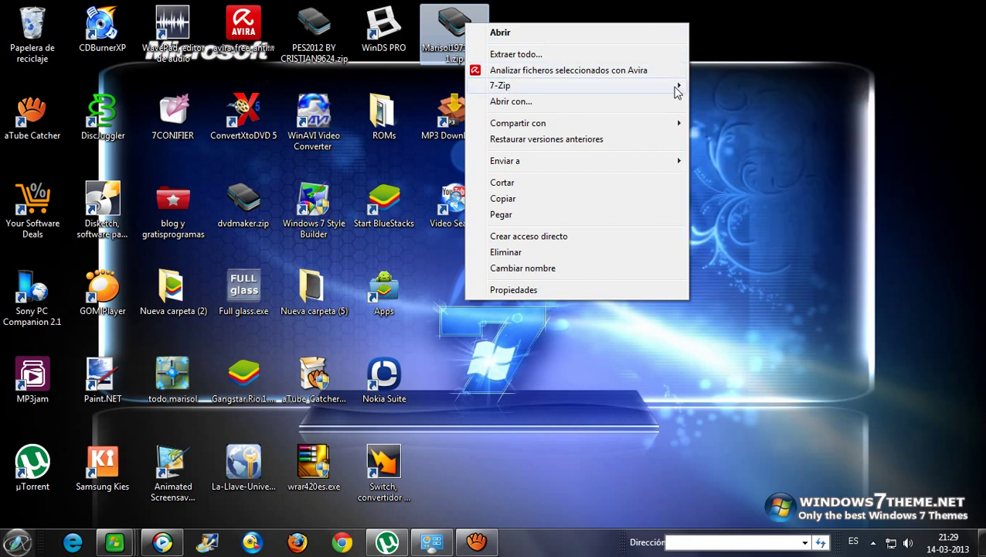
mouse_move(678, 86)
click(732, 117)
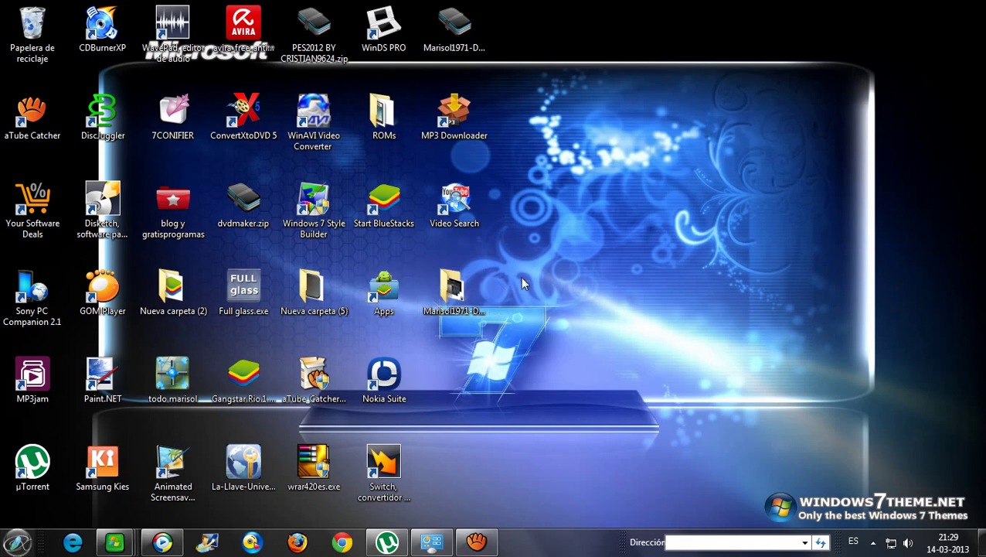
double_click(462, 288)
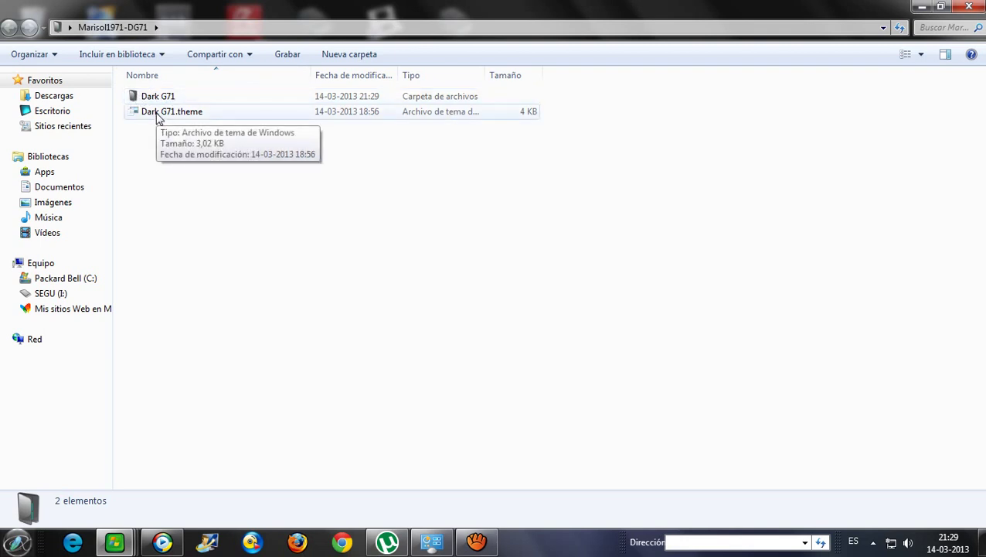
Check the combined properties of the Dark G71 folder and the Dark G71.theme file
drag(129, 128, 205, 96)
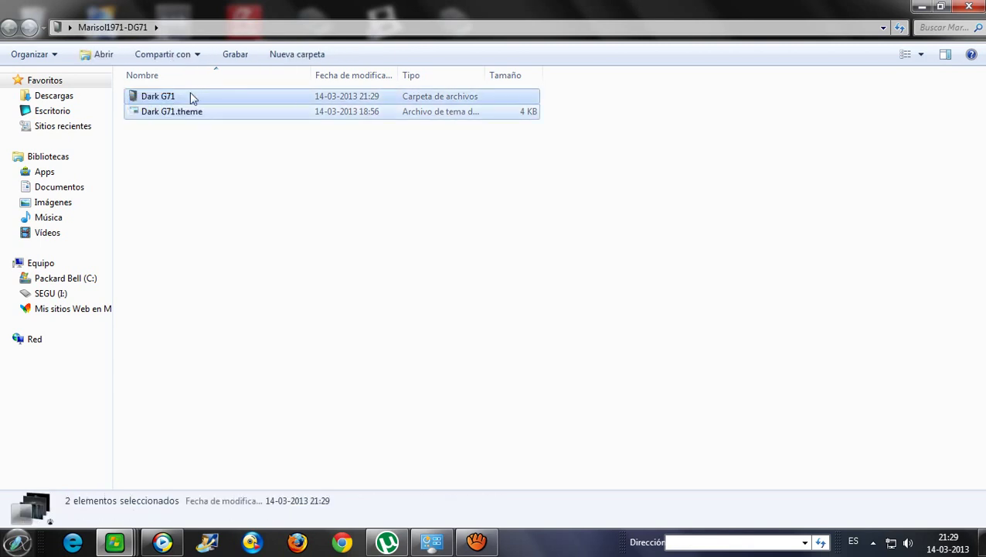
right_click(192, 97)
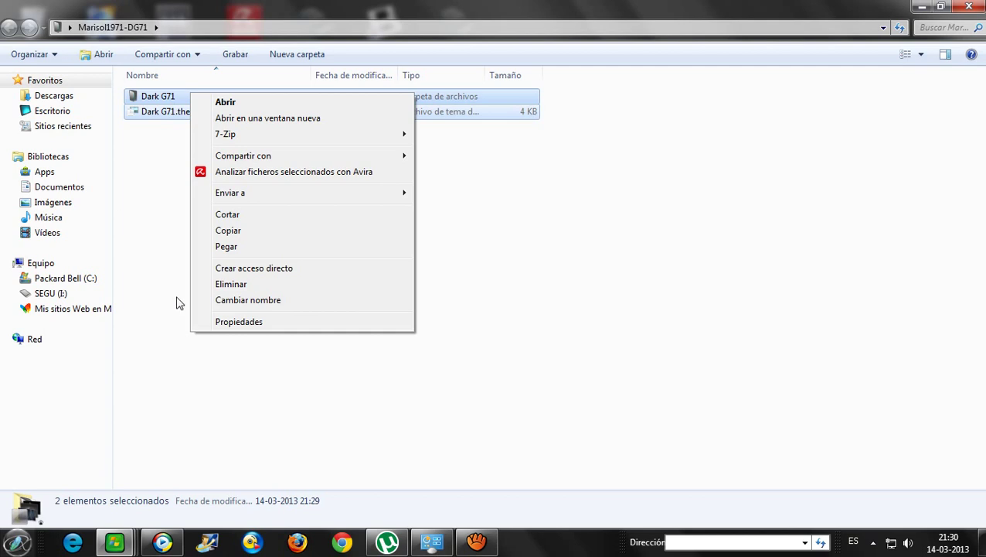
click(223, 323)
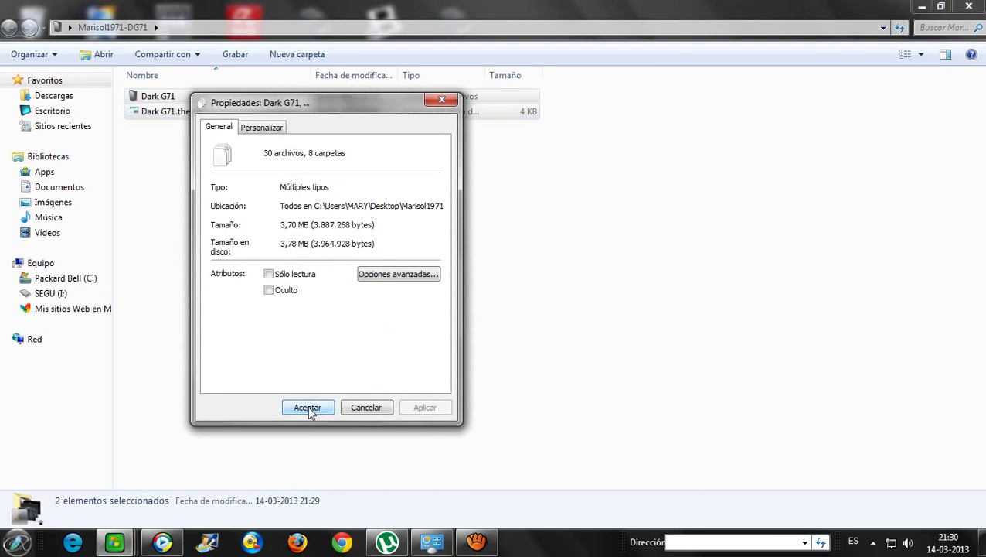
click(445, 103)
click(307, 228)
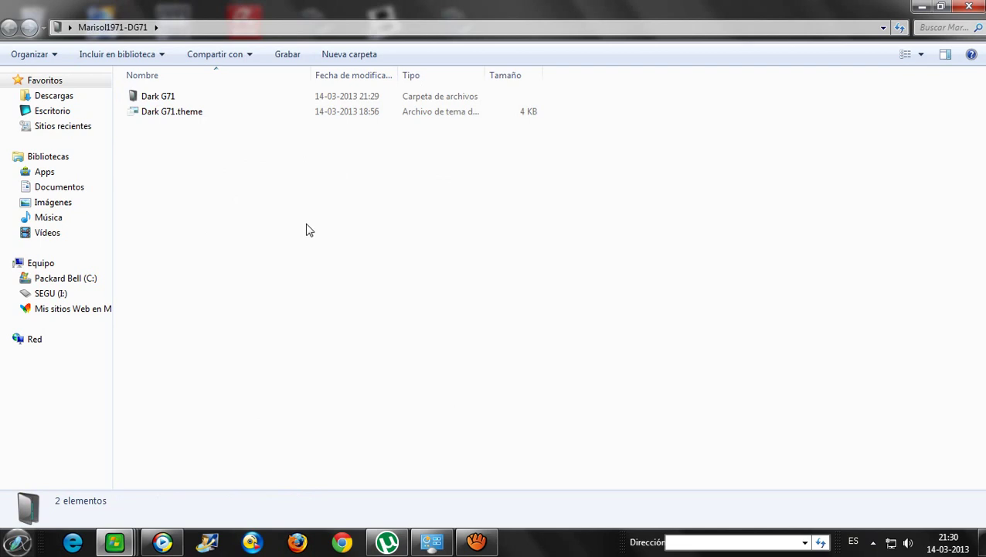
Examine the cursors, ico and wallpaper subfolders of the Dark G71 folder and return to the extracted folder
double_click(153, 99)
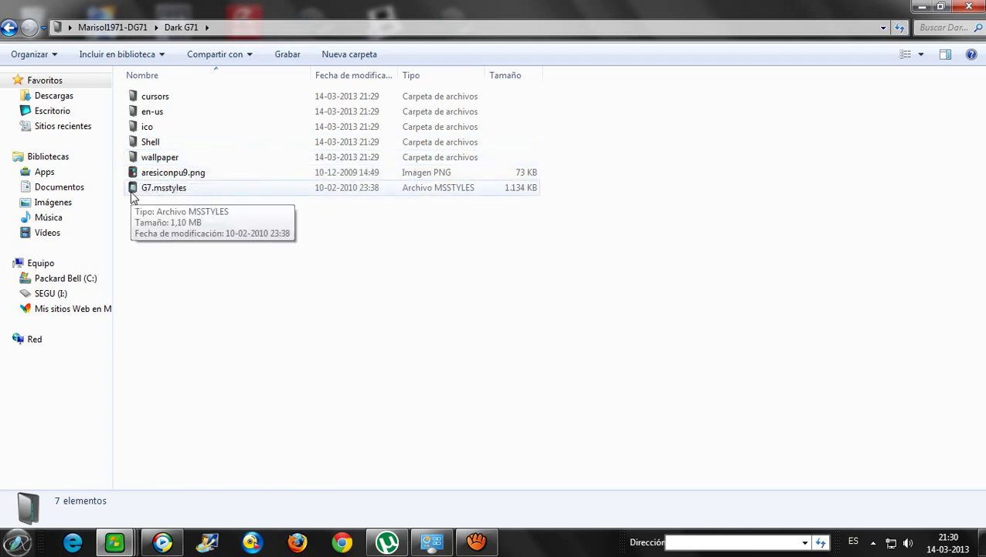
click(134, 99)
double_click(136, 102)
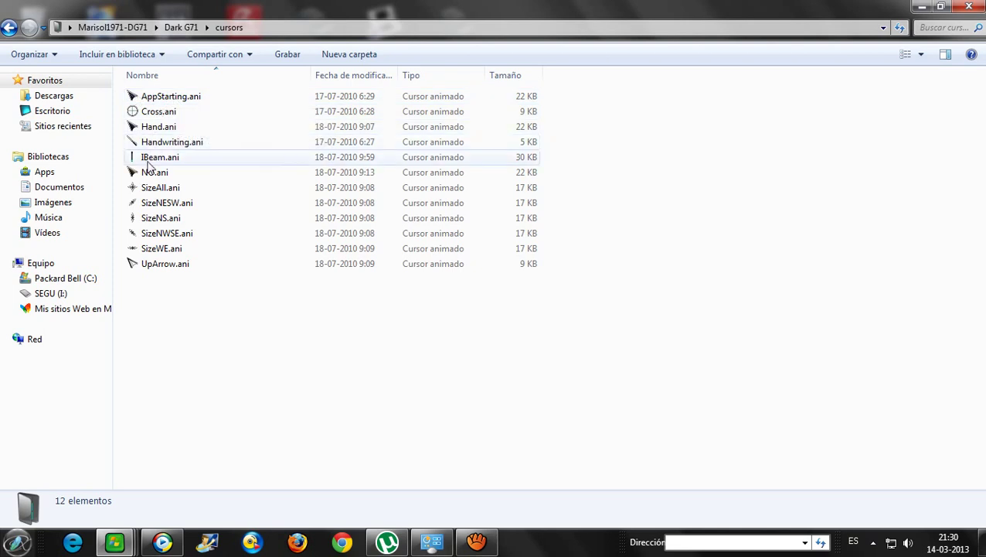
click(9, 27)
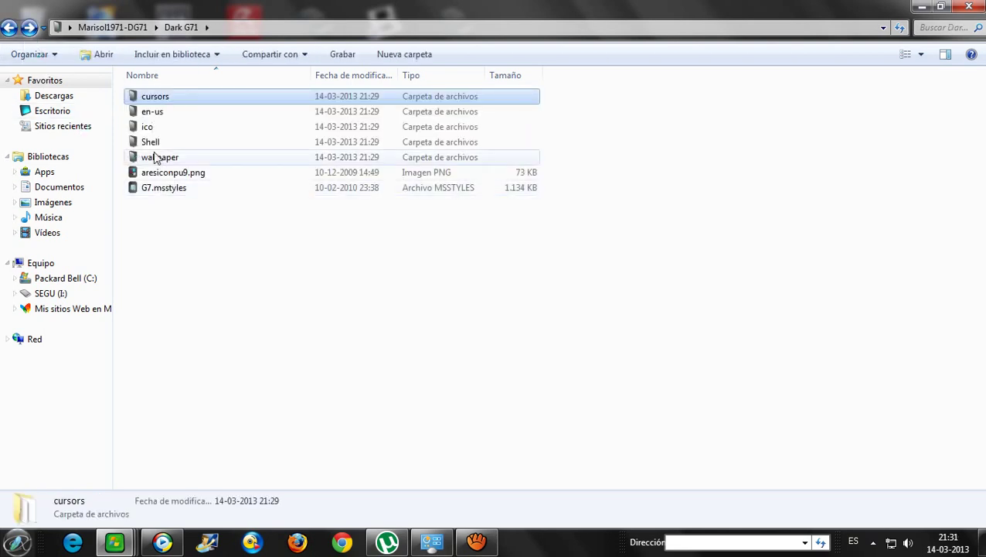
click(144, 129)
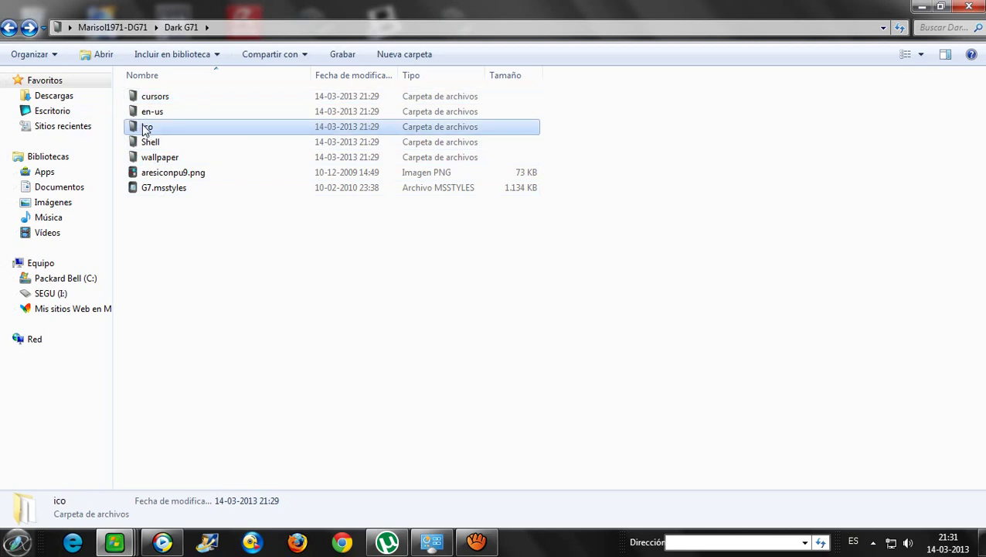
double_click(145, 129)
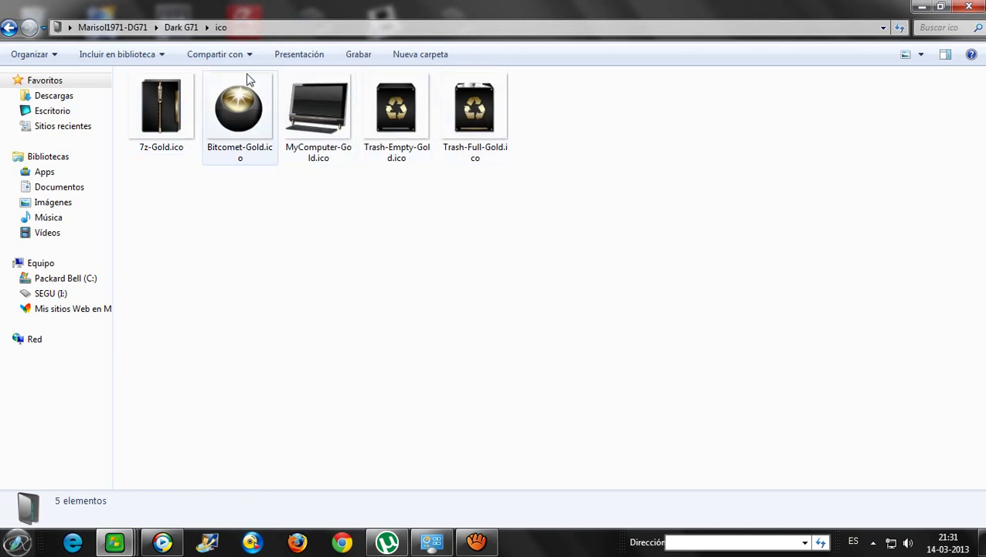
click(9, 29)
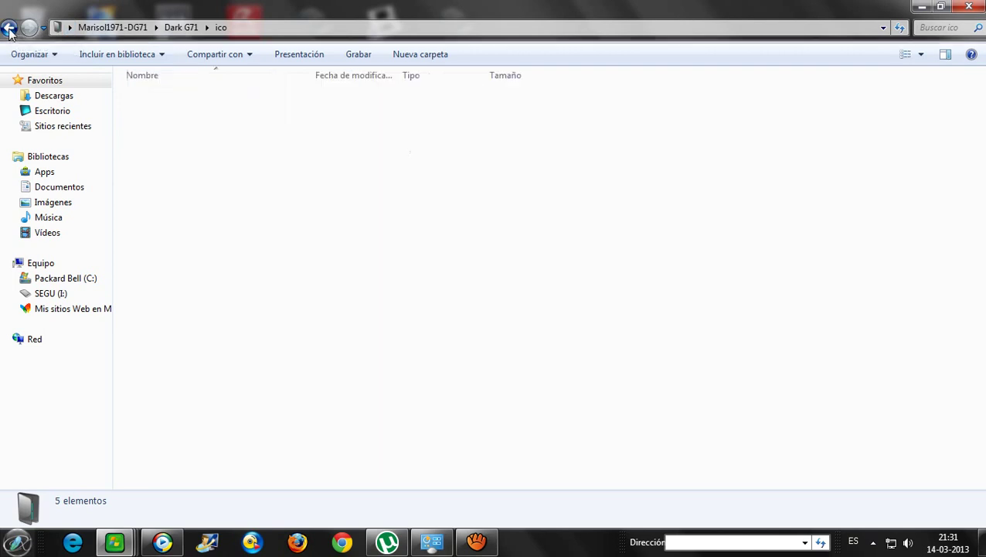
double_click(178, 158)
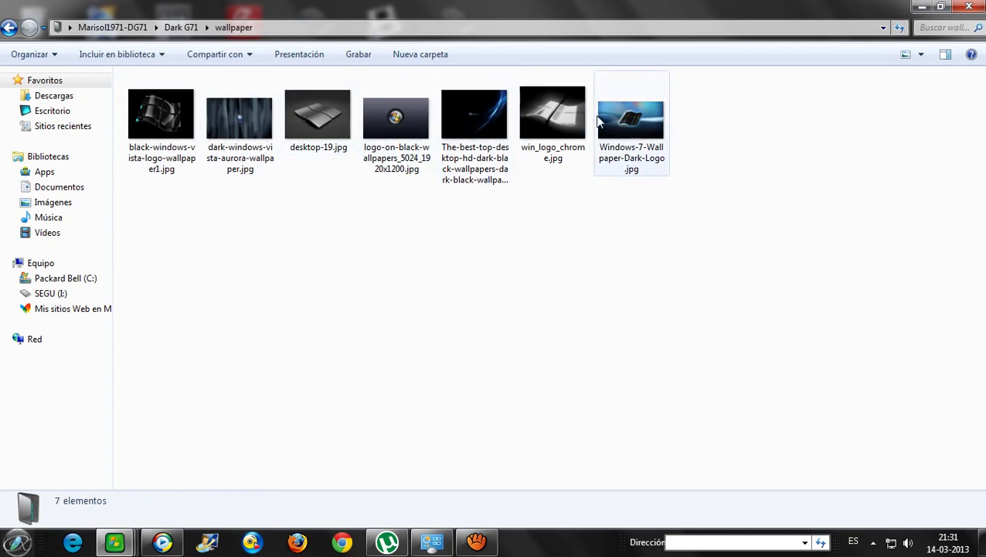
click(9, 28)
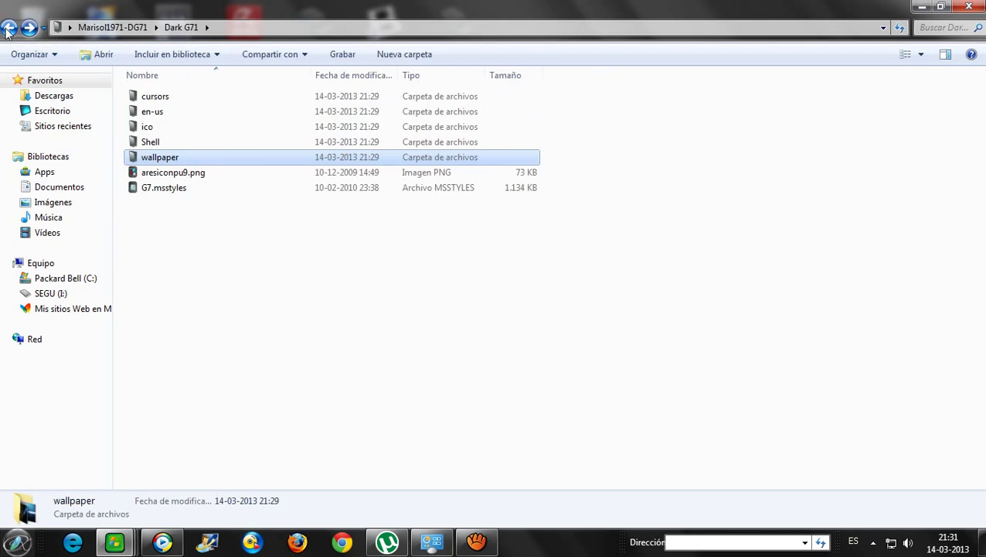
click(9, 28)
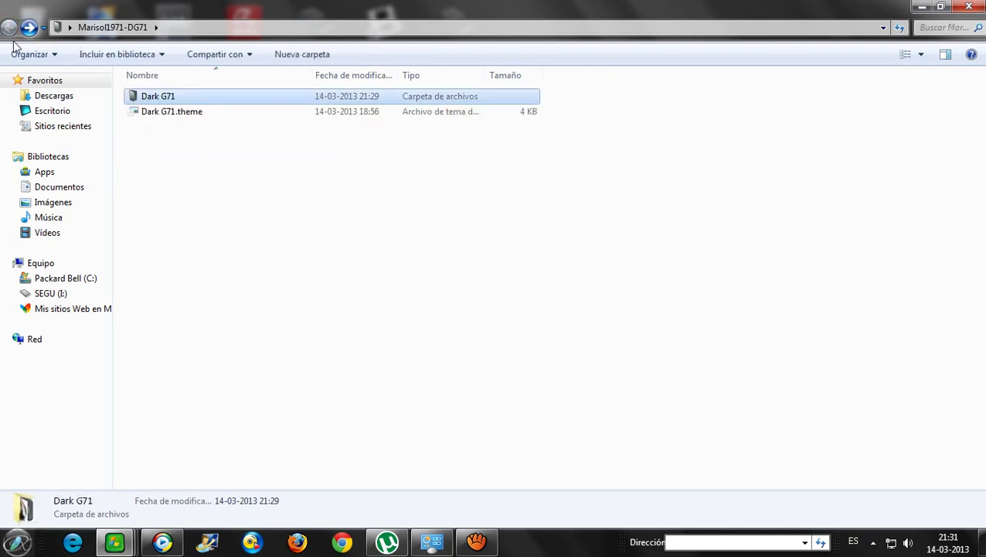
Copy the Dark G71 folder together with the Dark G71.theme file and close the folder window
click(158, 177)
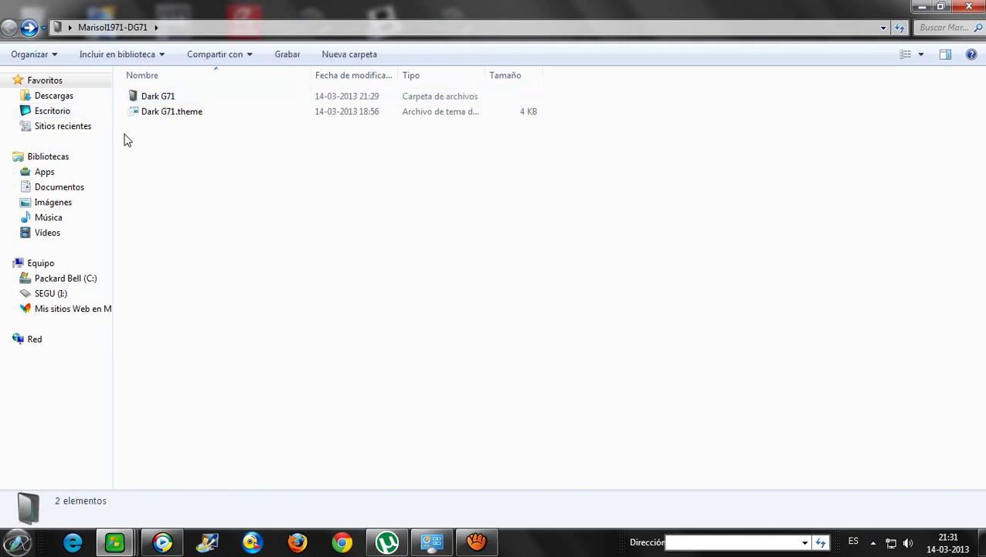
drag(125, 133, 231, 95)
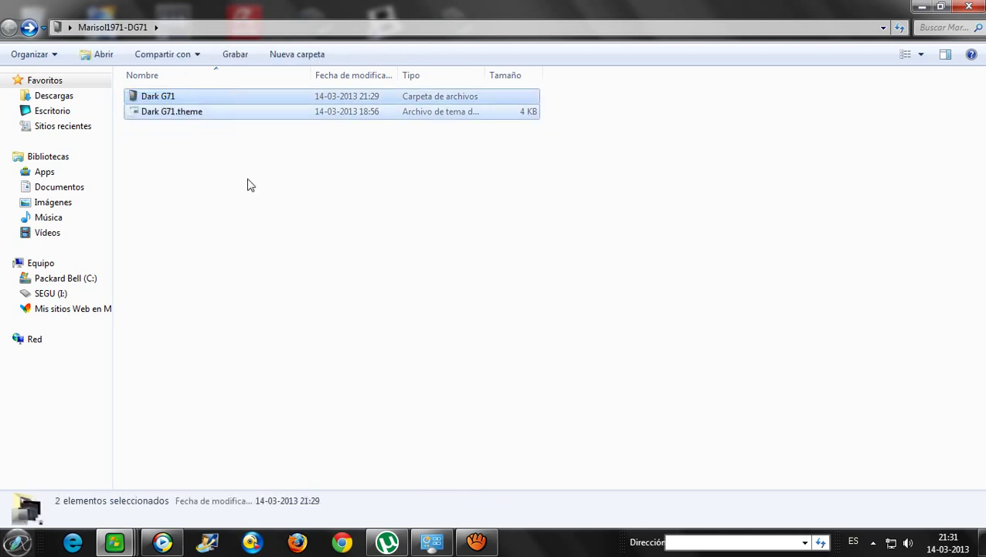
right_click(178, 98)
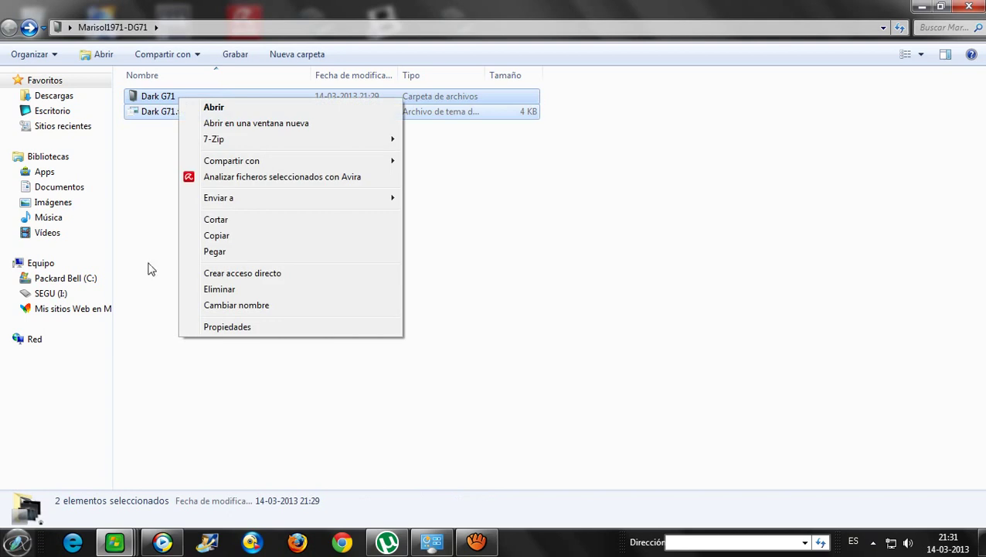
click(208, 237)
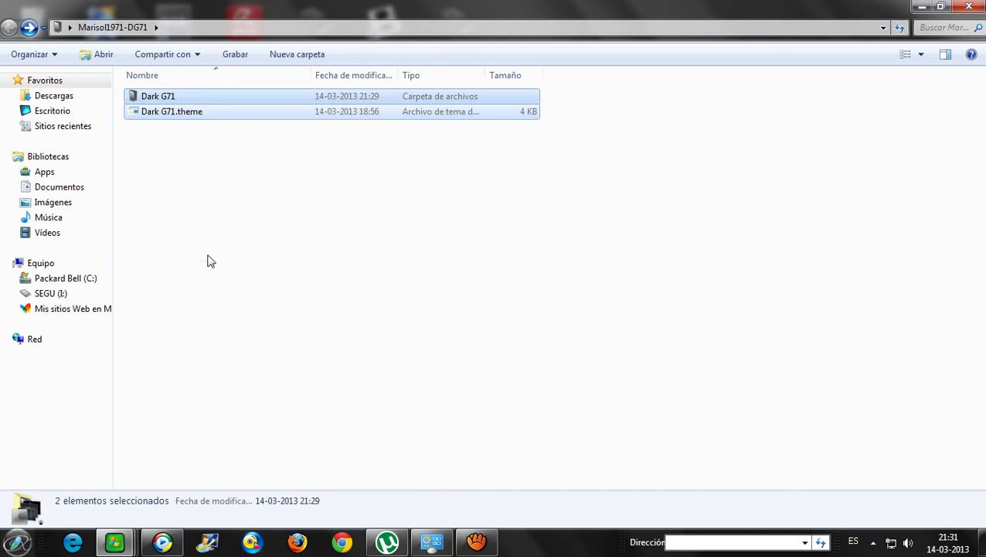
click(969, 7)
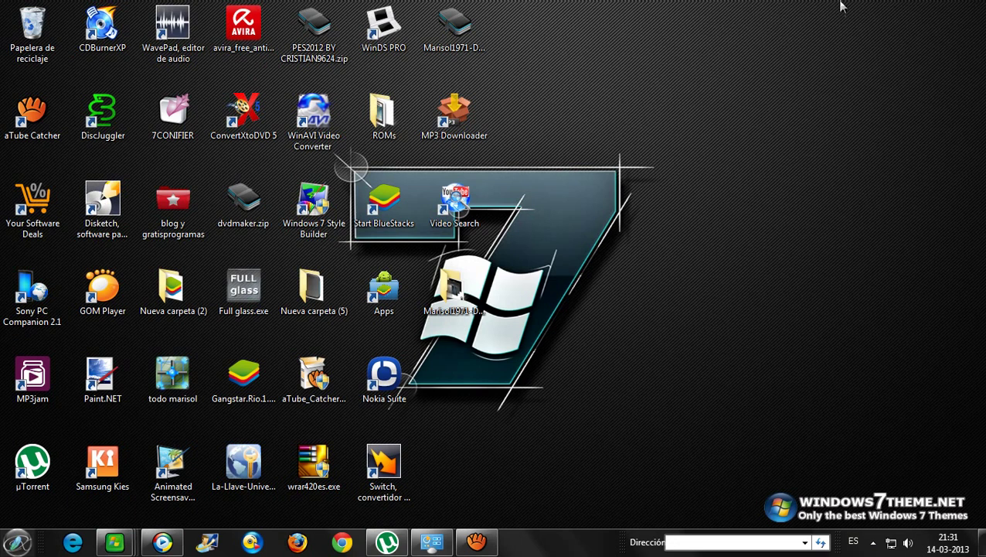
Open the Themes folder at C:\Windows\Resources\Themes
click(18, 544)
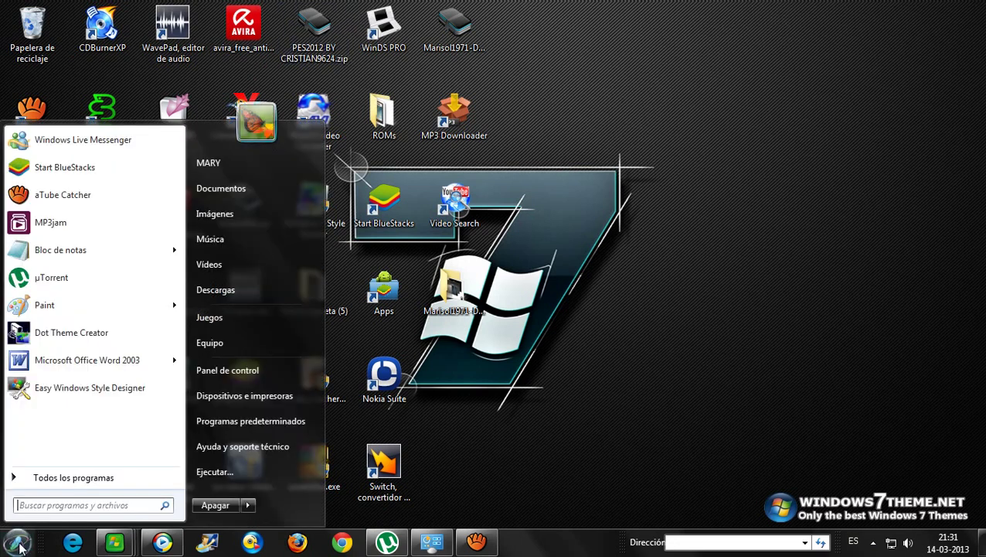
click(217, 342)
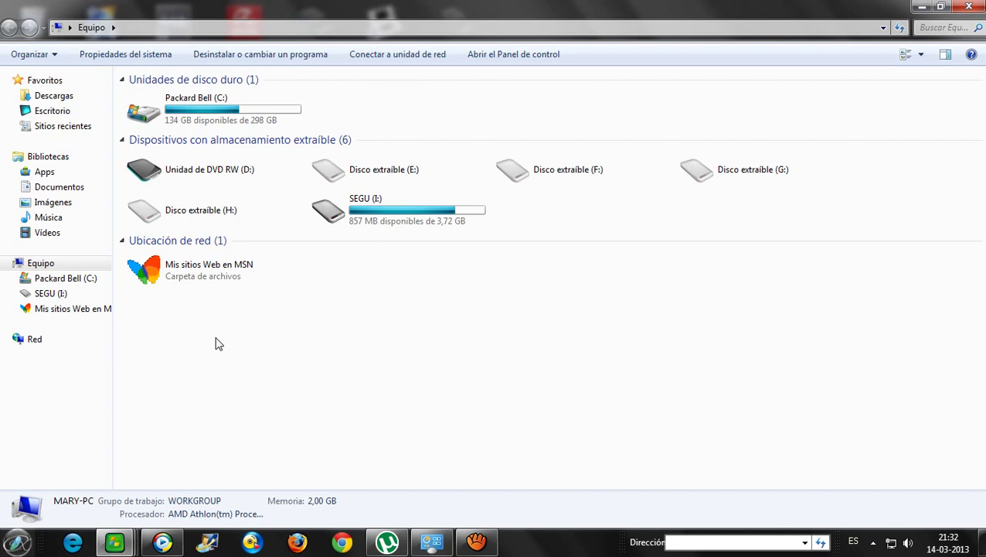
click(154, 115)
double_click(154, 116)
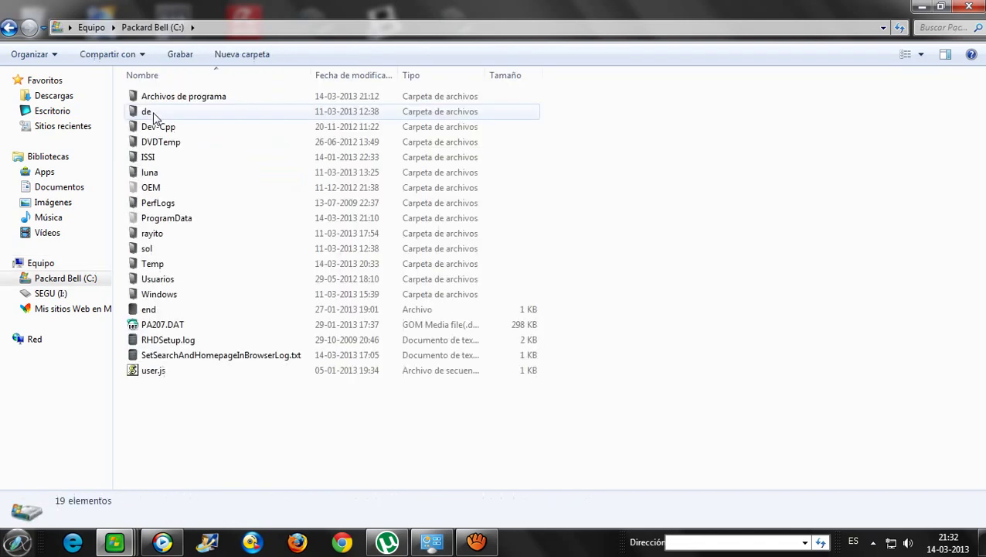
double_click(180, 300)
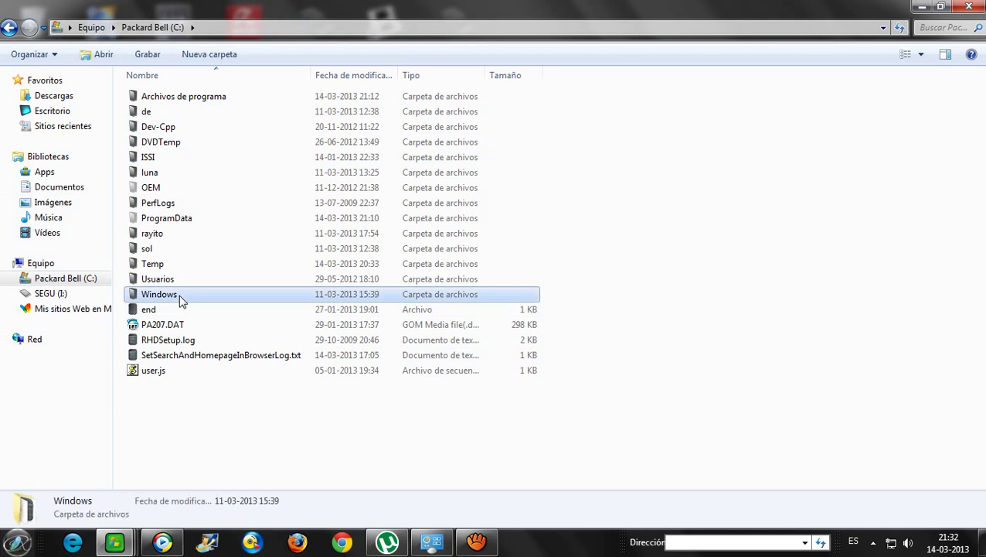
scroll(200, 250, down, 4)
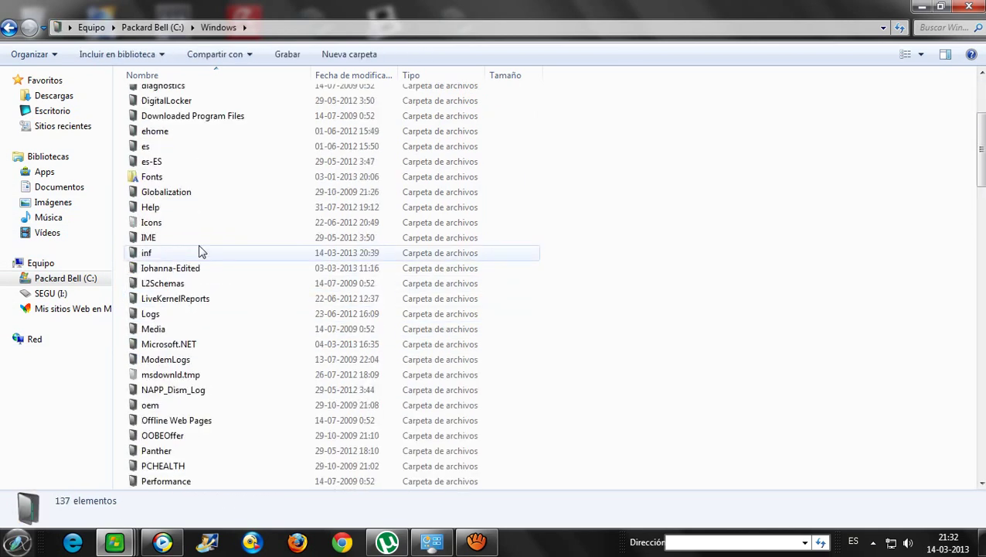
scroll(199, 251, down, 1)
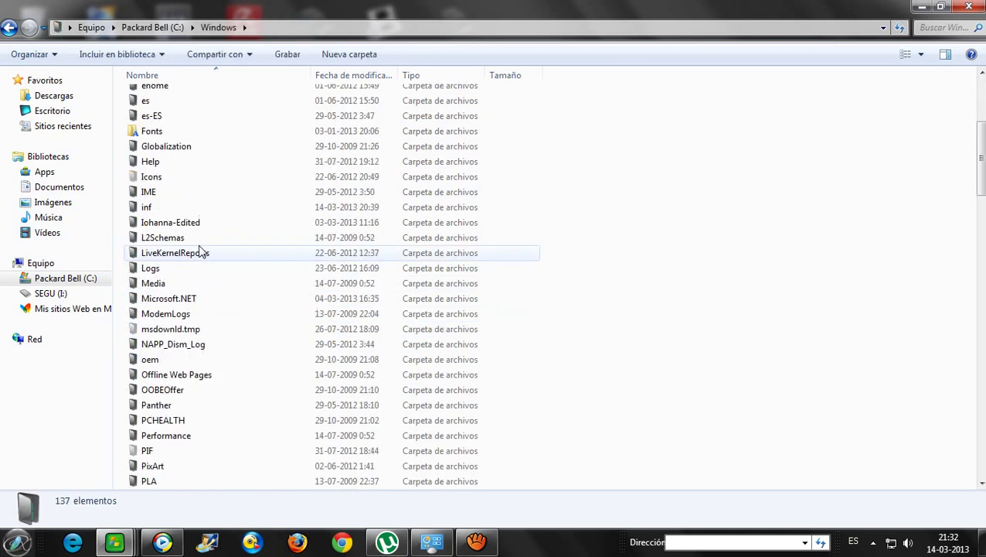
scroll(200, 251, down, 3)
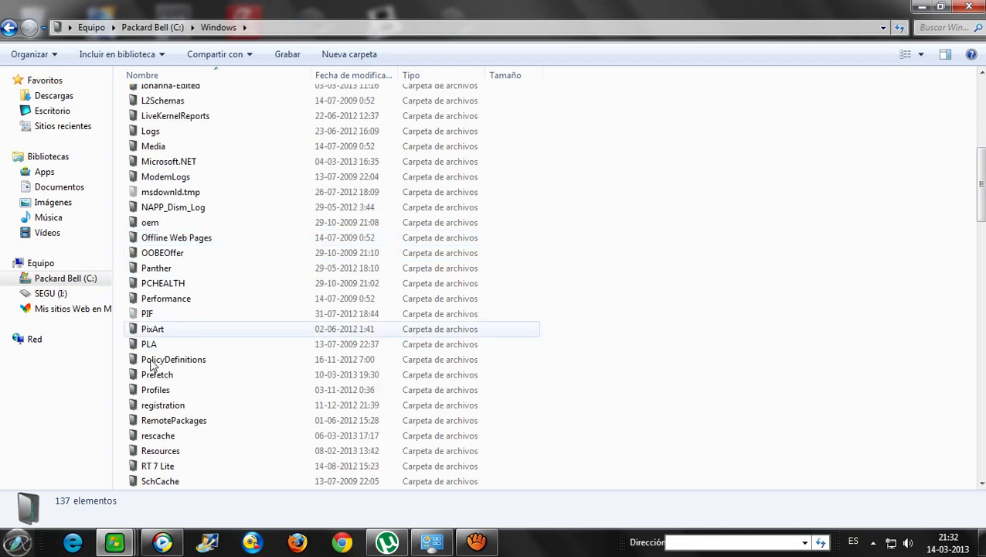
double_click(176, 453)
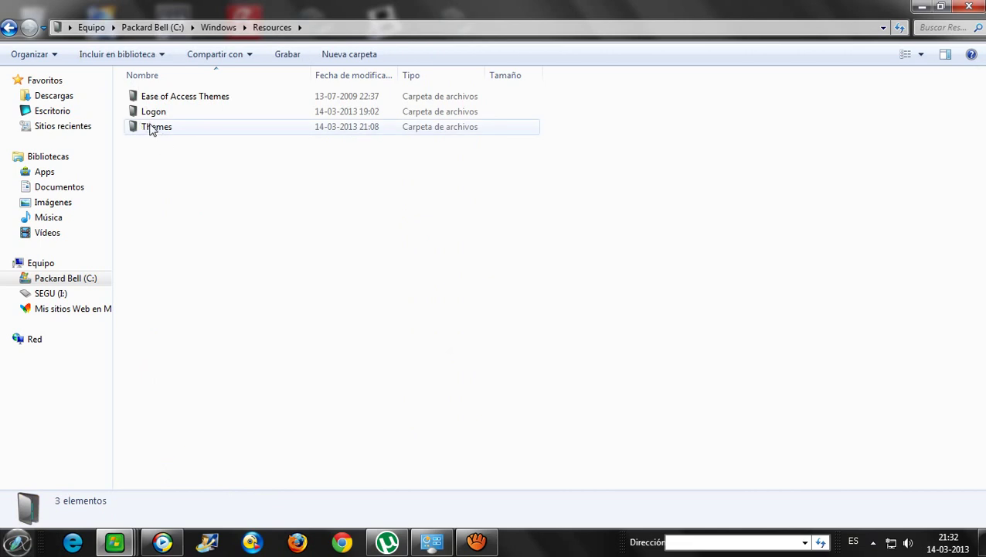
click(164, 133)
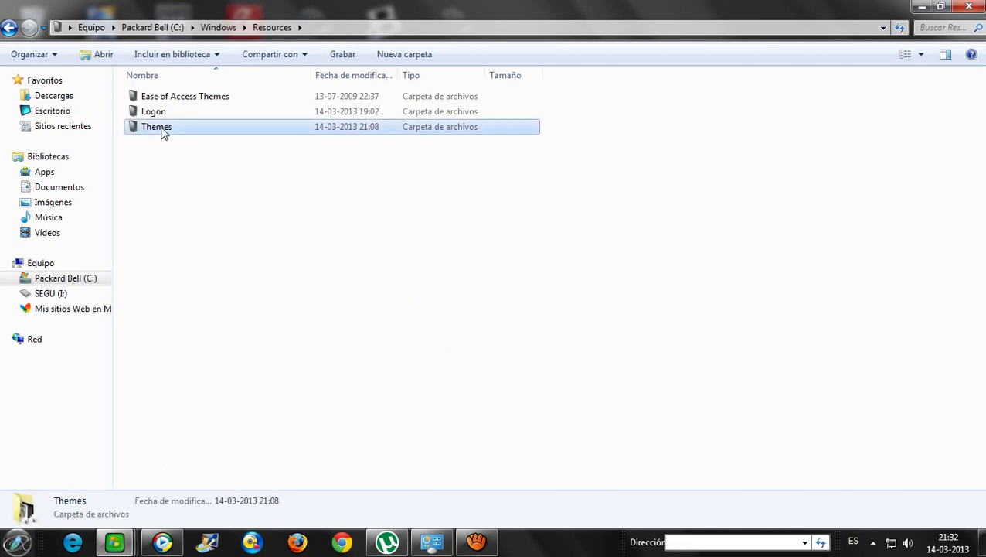
double_click(163, 133)
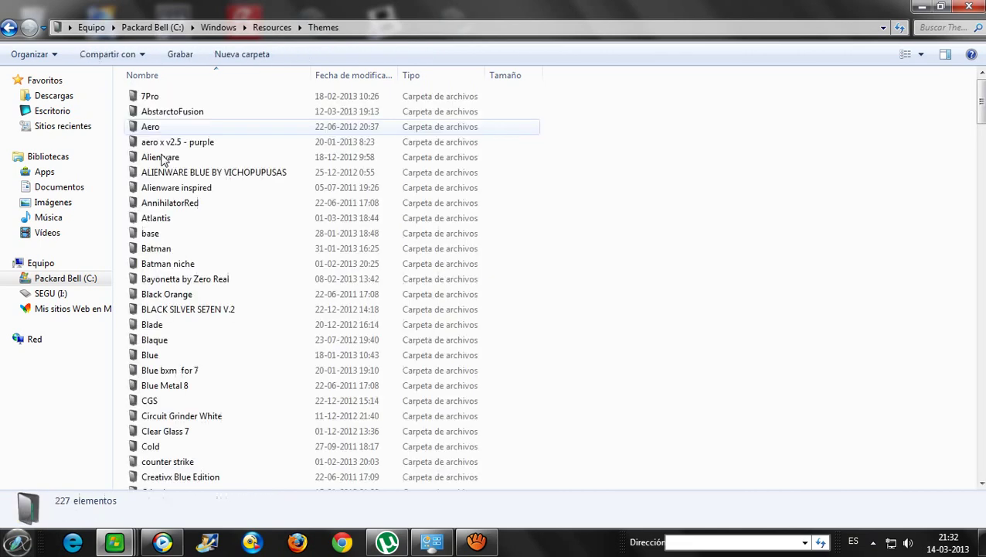
Try to paste the copied Dark G71 folder and theme file into the Themes folder, cancelling the folder replacement
right_click(764, 110)
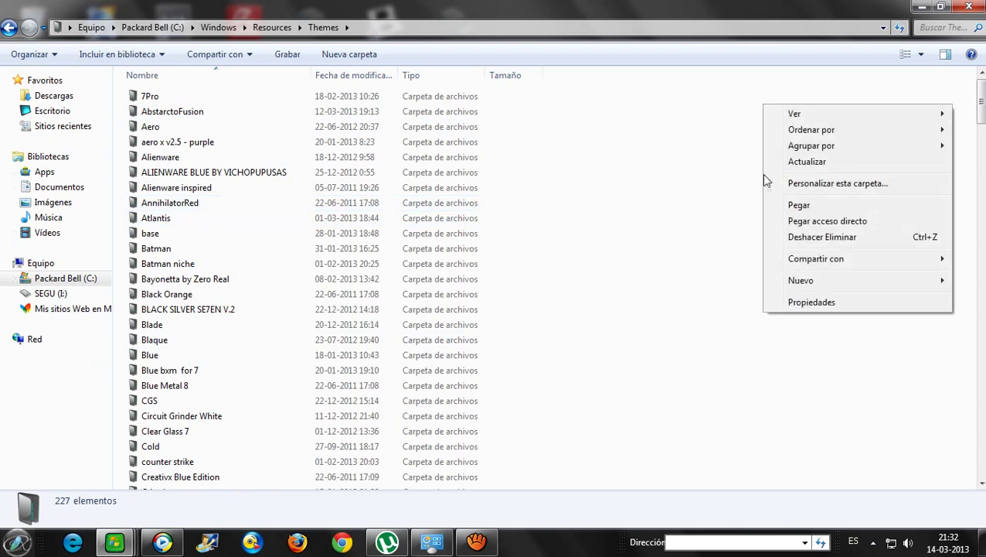
click(799, 205)
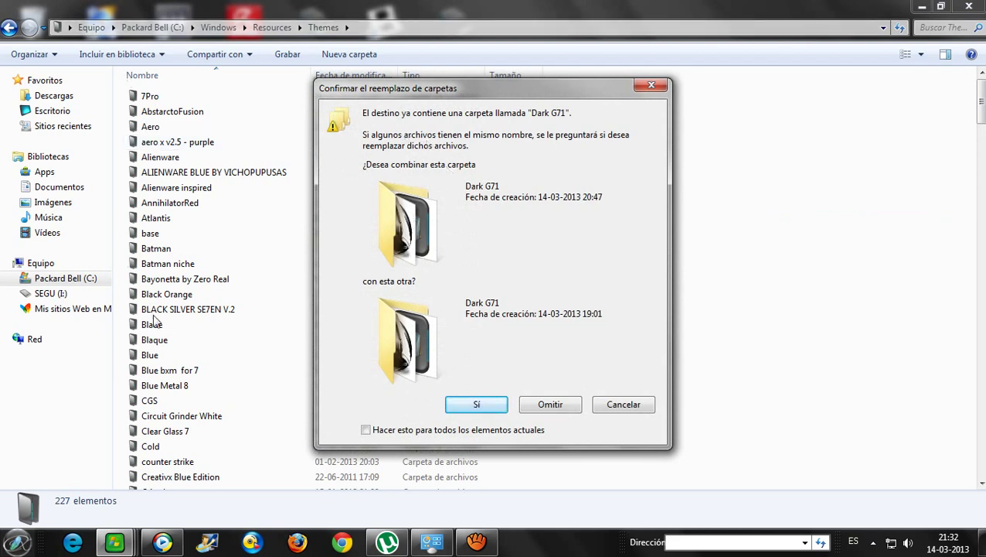
click(633, 403)
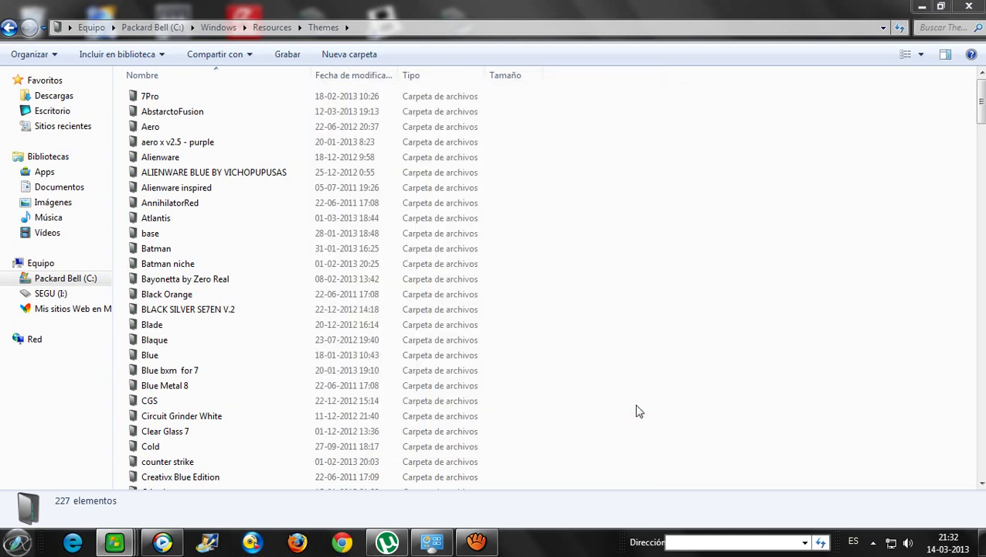
scroll(238, 234, down, 3)
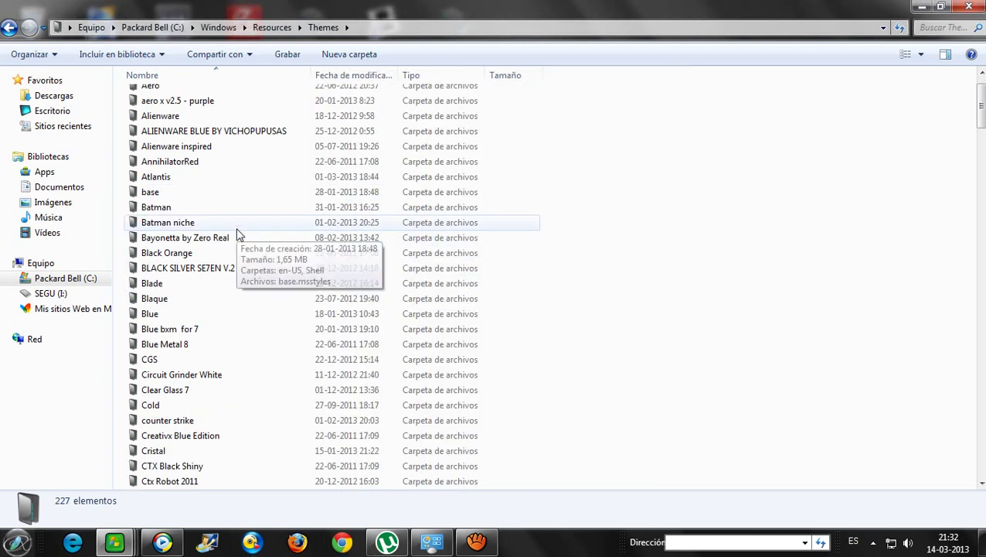
Close the Themes folder window and open the desktop's personalization settings in a maximized window
click(971, 9)
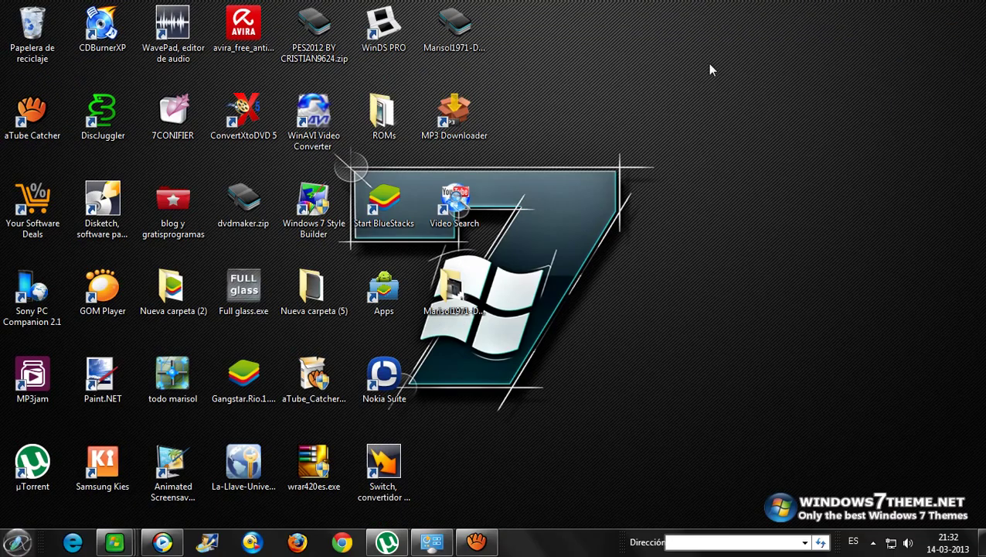
right_click(710, 65)
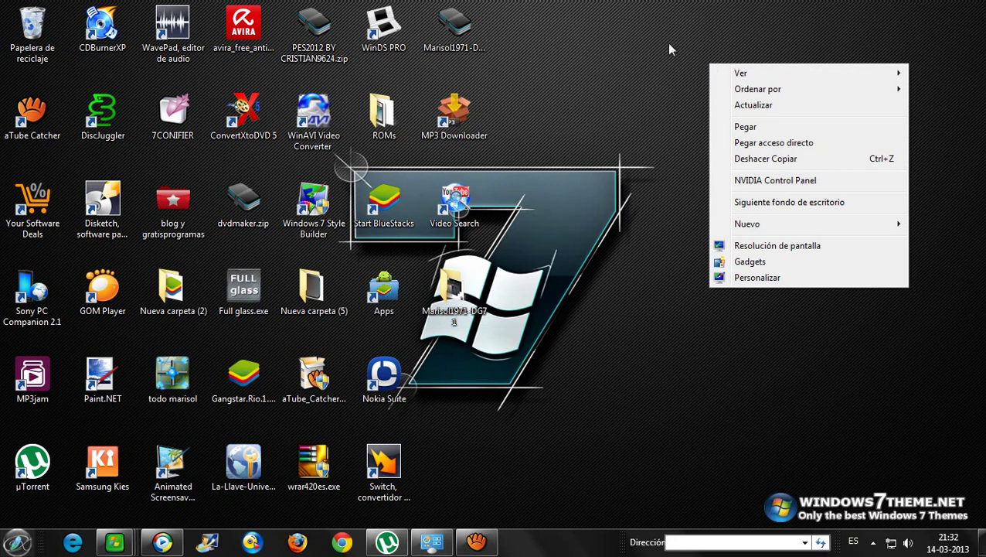
click(756, 278)
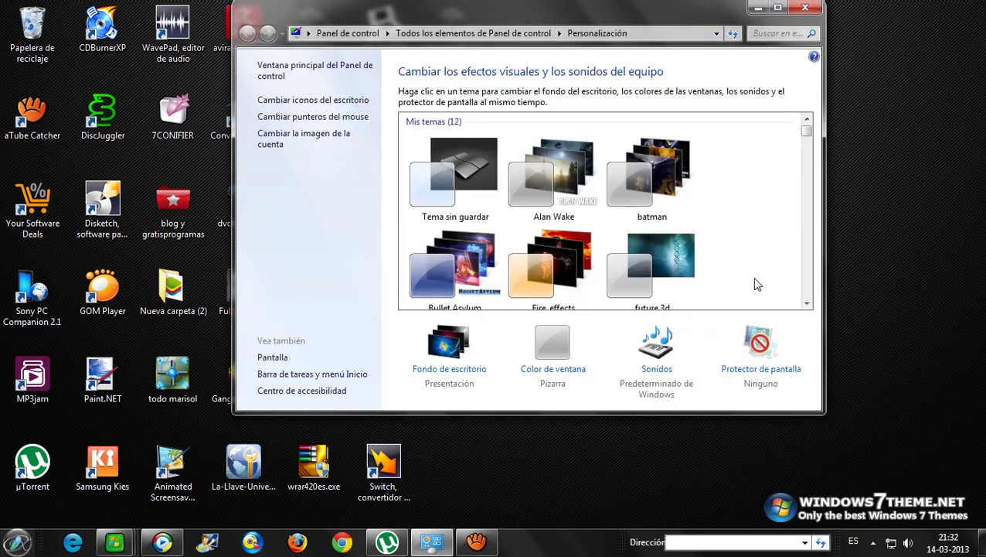
click(778, 8)
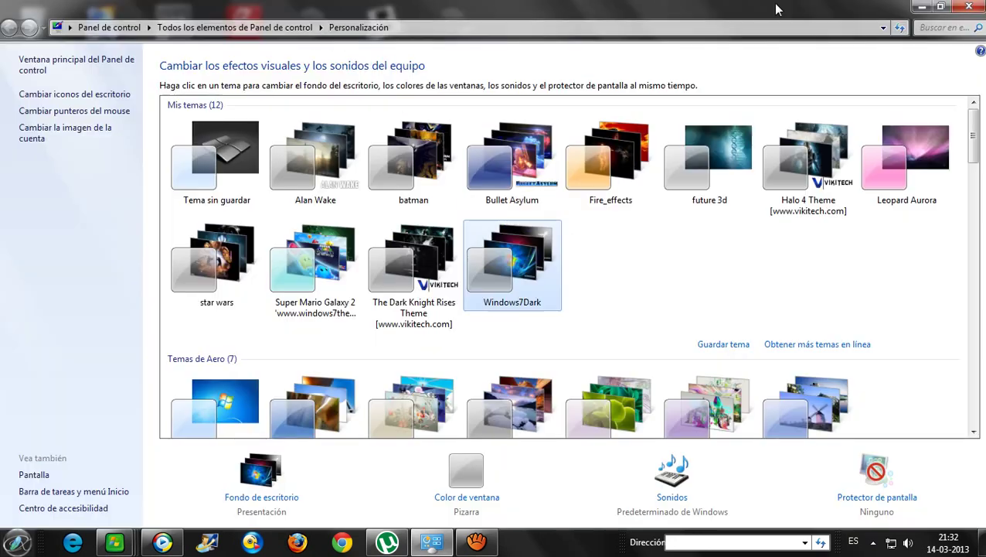
Apply the Dark G71 theme from the installed themes and minimize the personalization window
scroll(399, 203, down, 3)
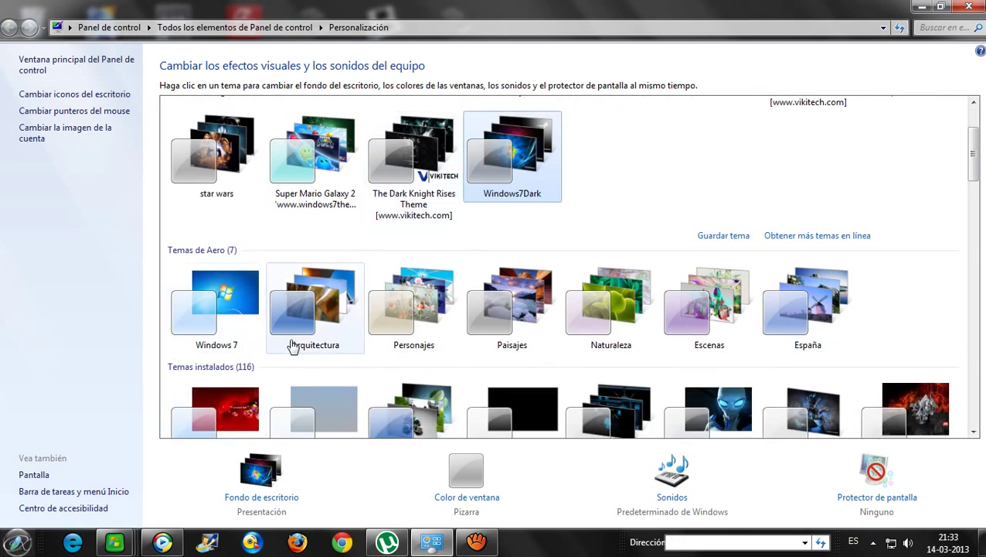
scroll(293, 346, down, 3)
scroll(292, 346, down, 5)
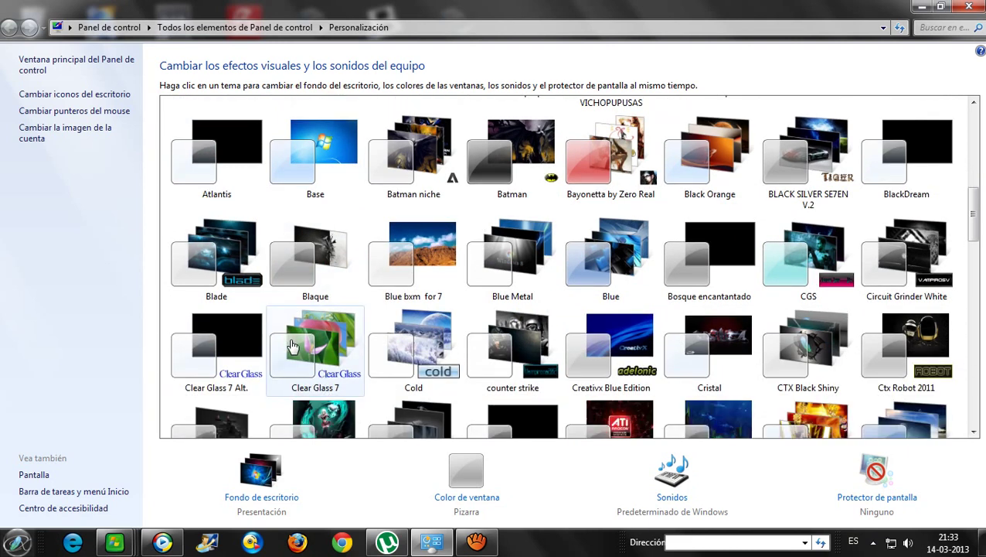
scroll(292, 346, down, 2)
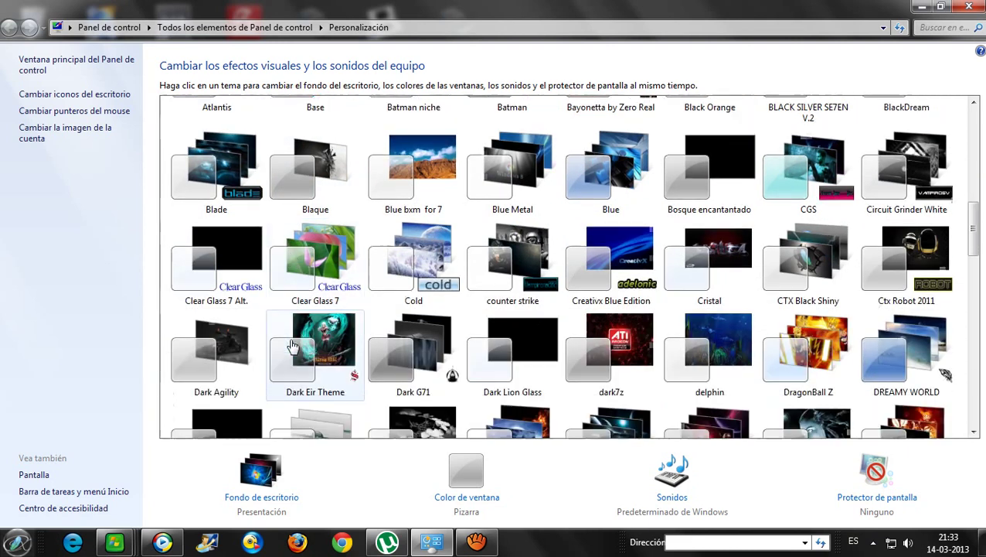
click(418, 369)
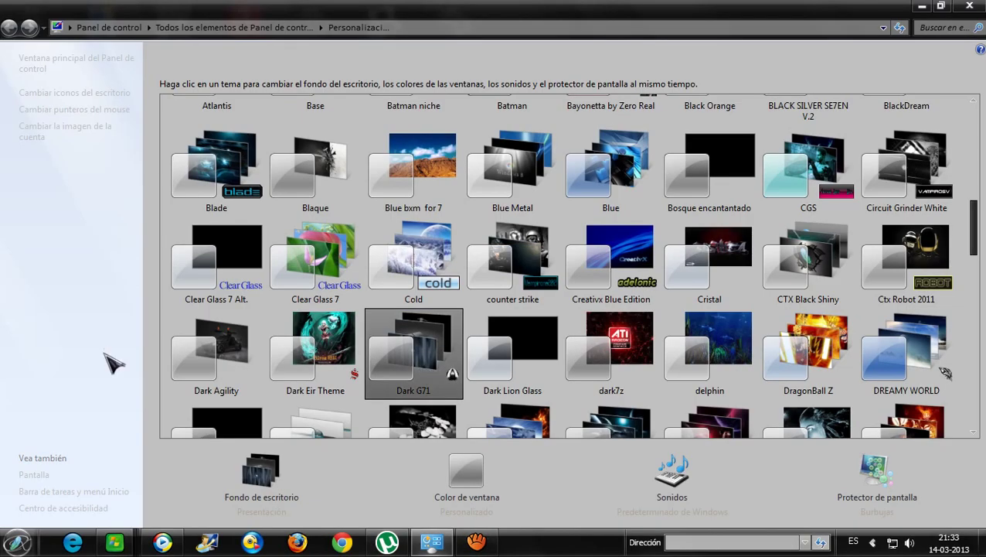
click(924, 7)
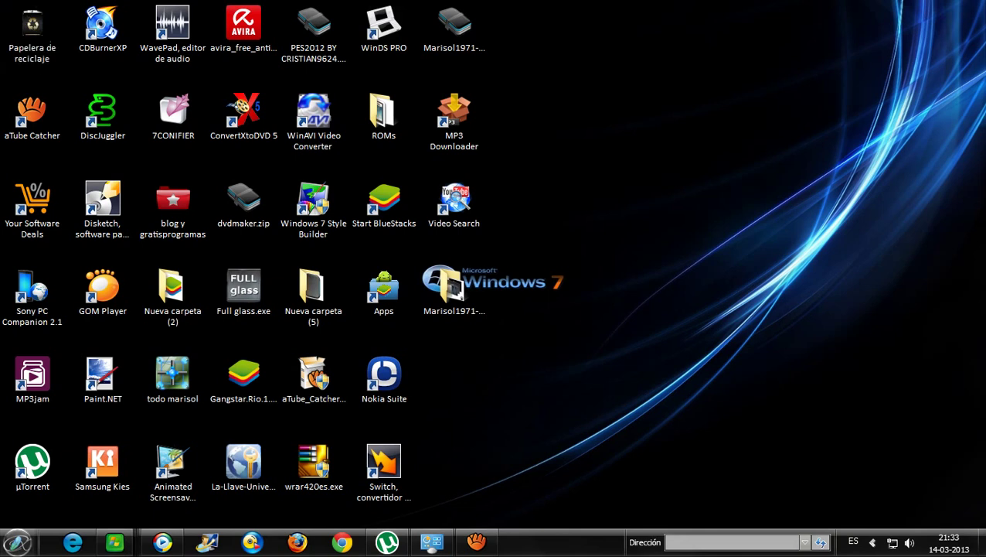
Open the Música library and look through the Documentos, Imágenes and Música libraries under the new theme
click(17, 541)
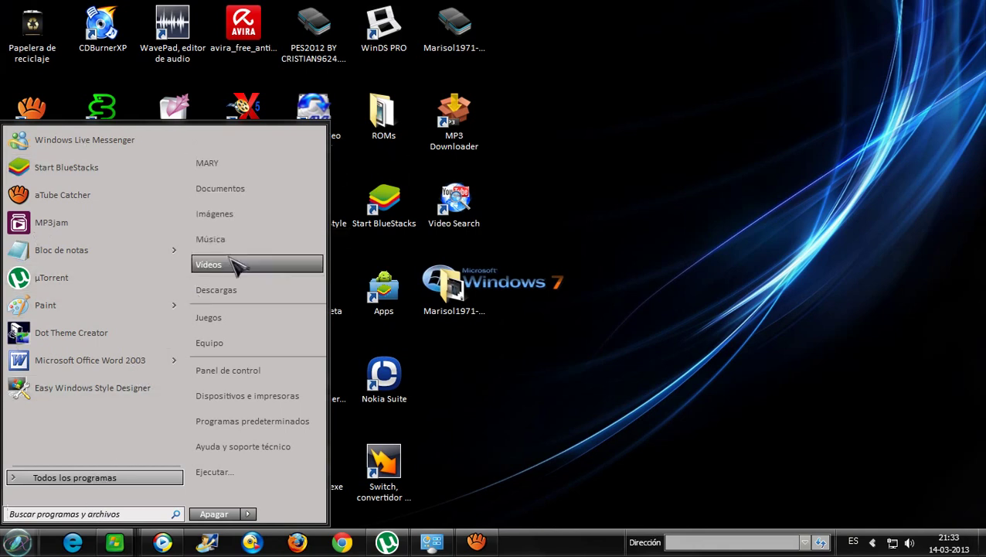
key(Escape)
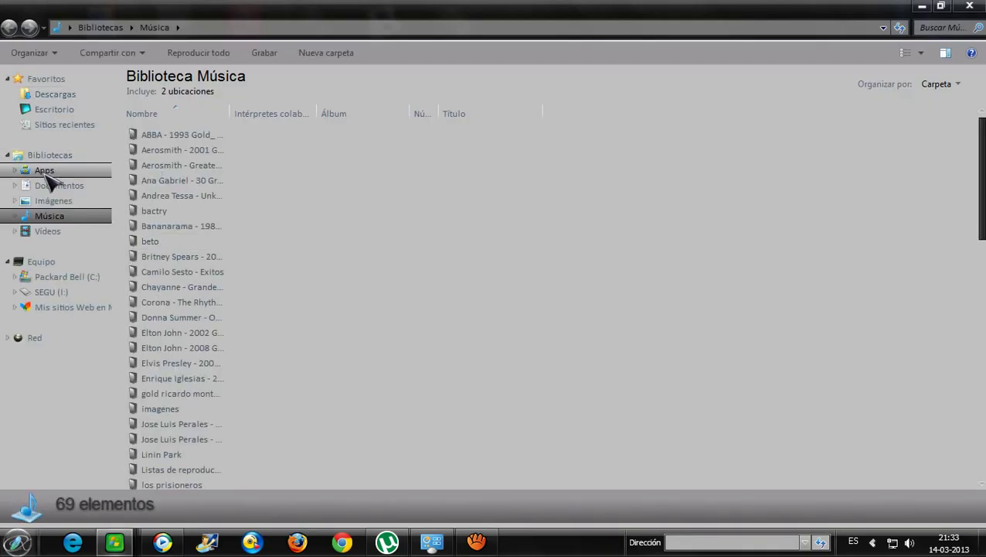
click(50, 188)
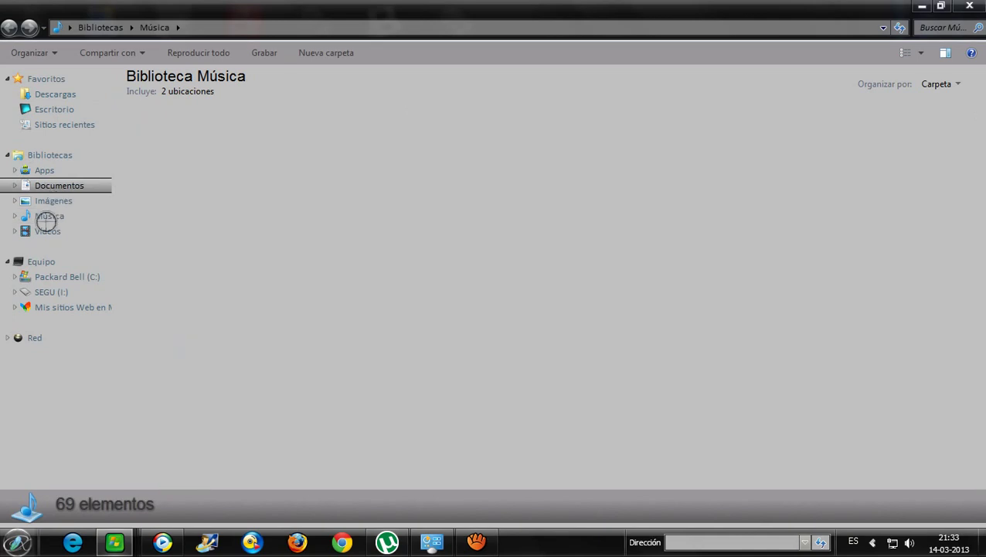
click(59, 204)
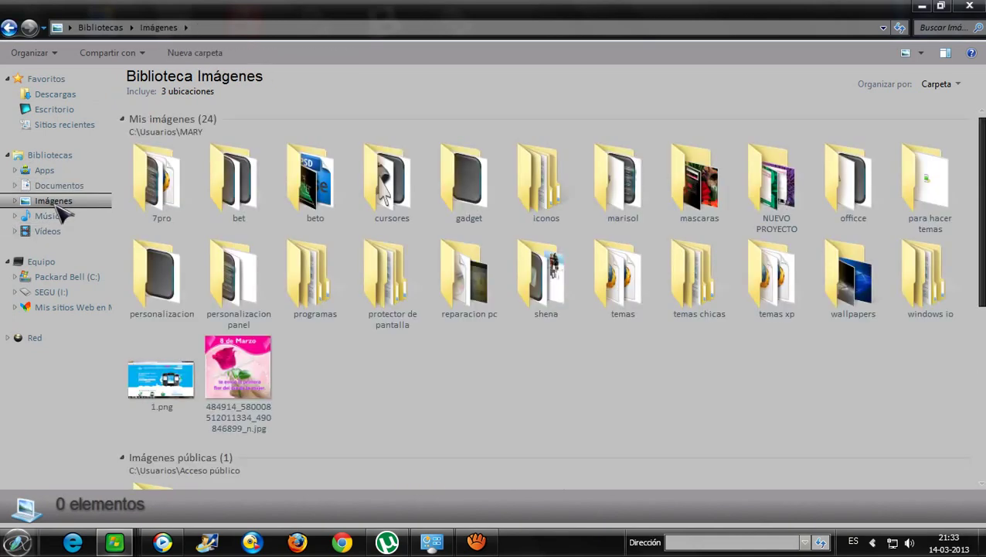
click(62, 220)
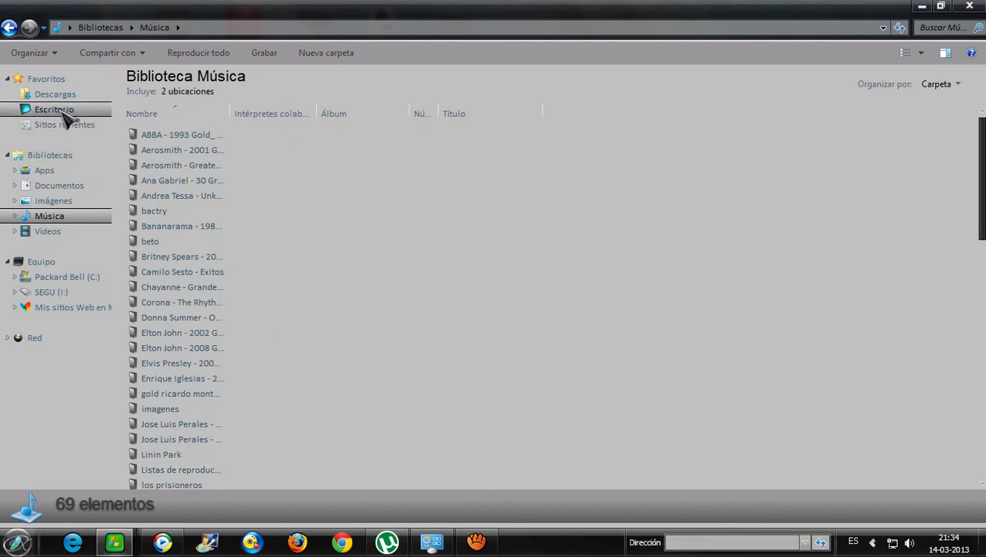
Examine the drives in Equipo, collapsing and re-expanding its three groups, and close the folder window
click(40, 266)
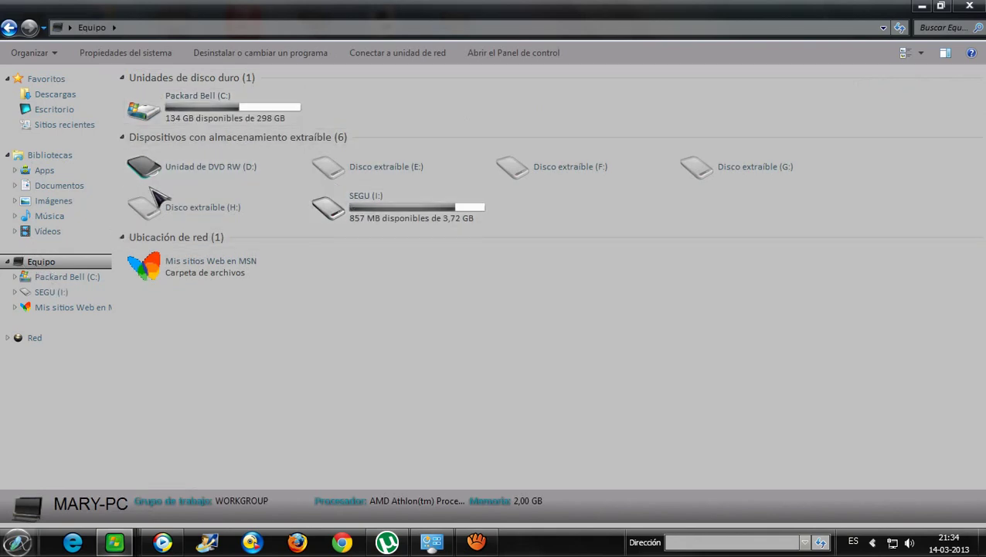
click(123, 237)
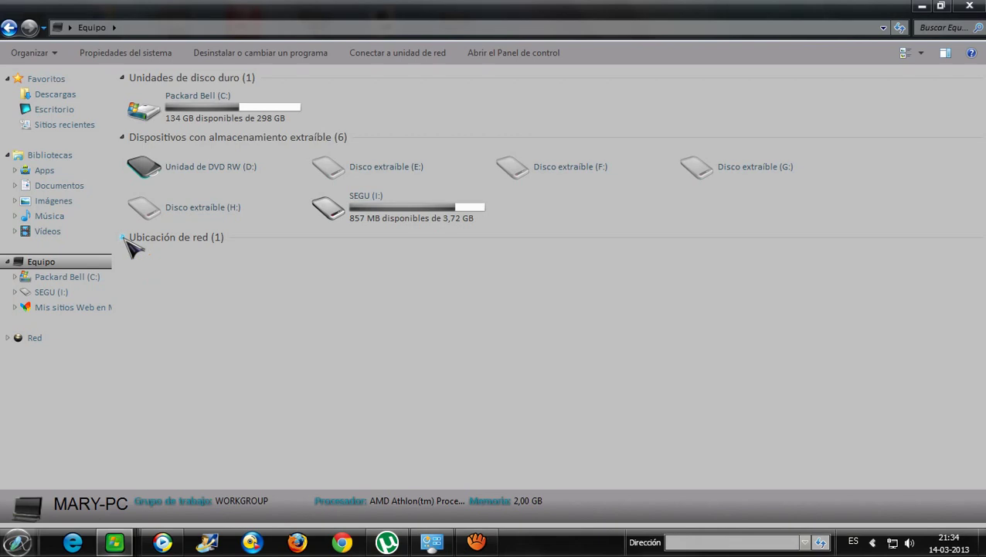
click(122, 137)
click(123, 77)
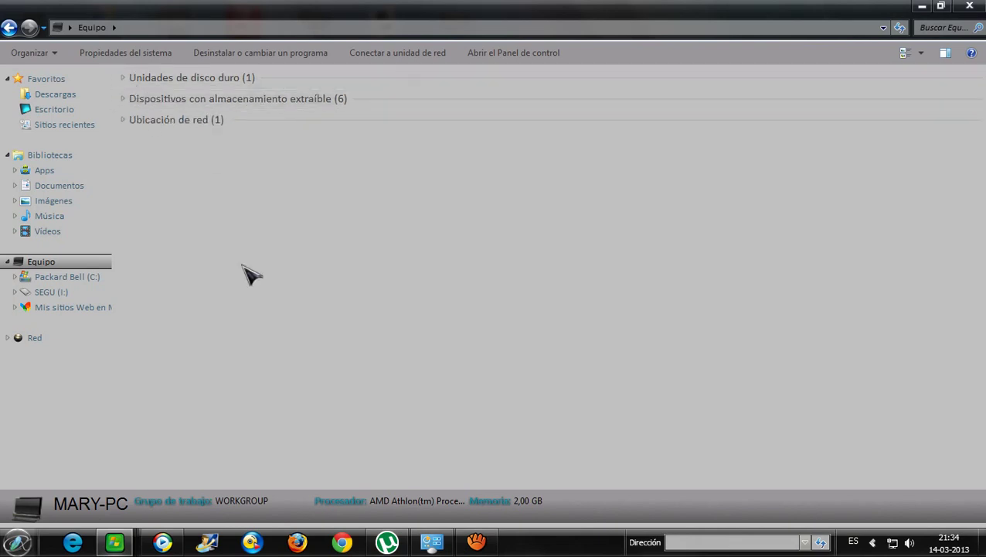
click(123, 78)
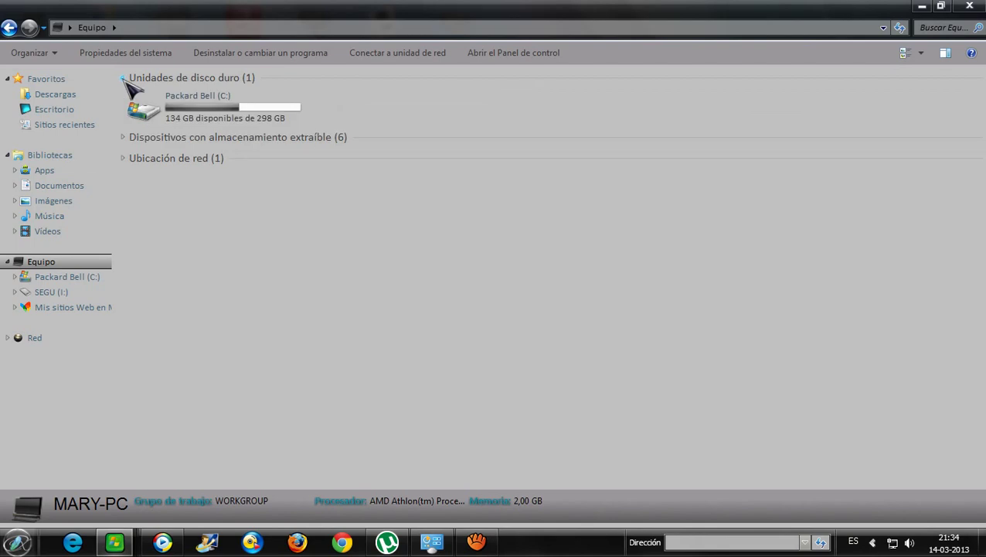
click(123, 137)
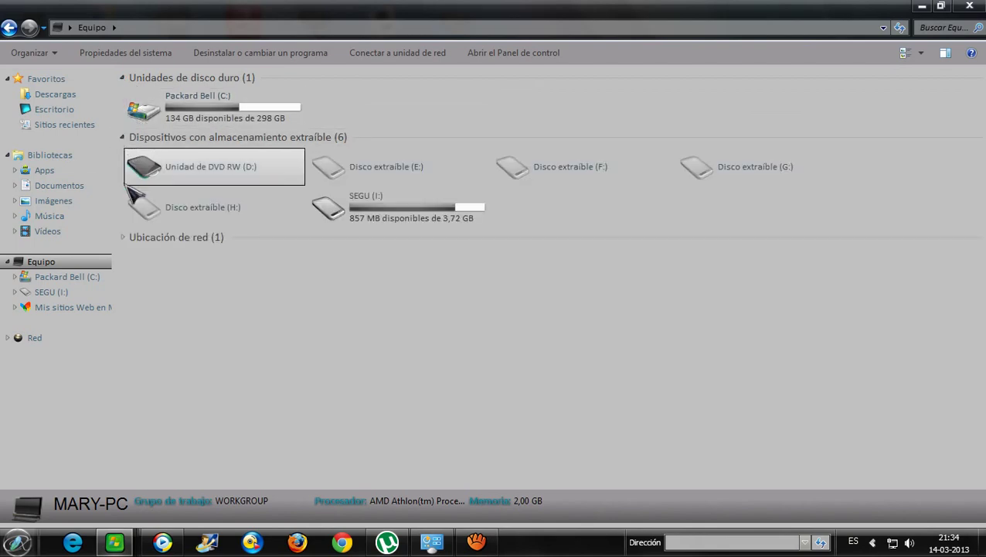
click(123, 238)
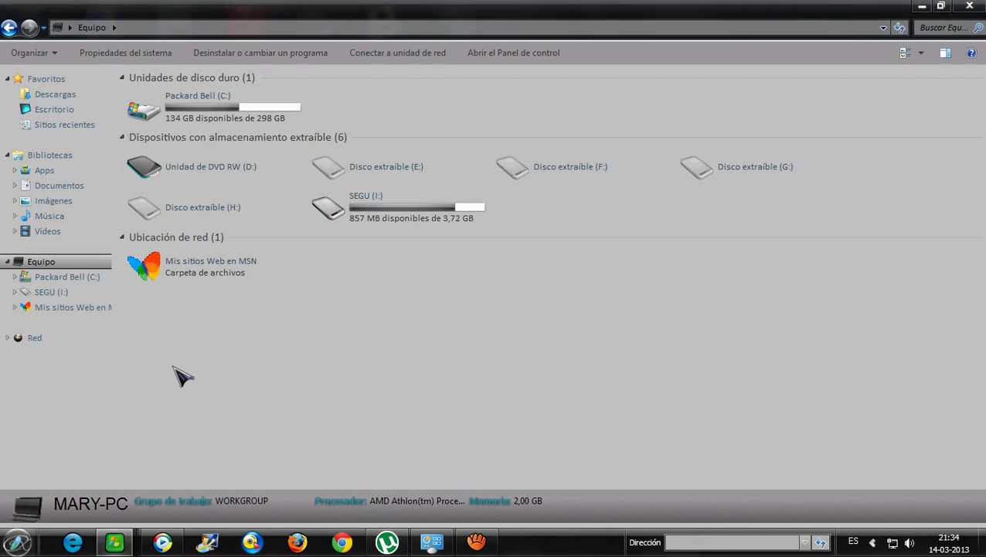
click(971, 8)
Advance the desktop background four times through the theme's wallpapers
right_click(727, 40)
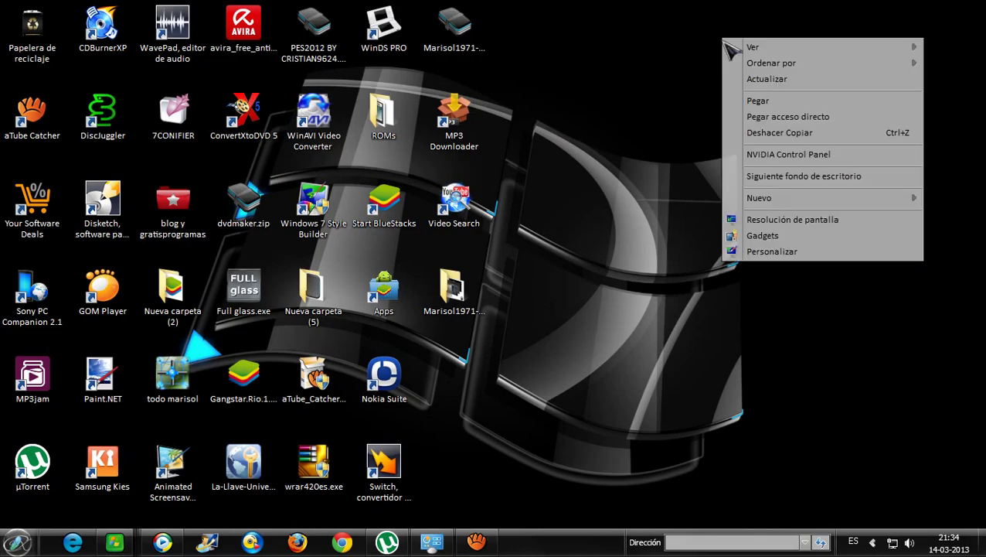
click(759, 177)
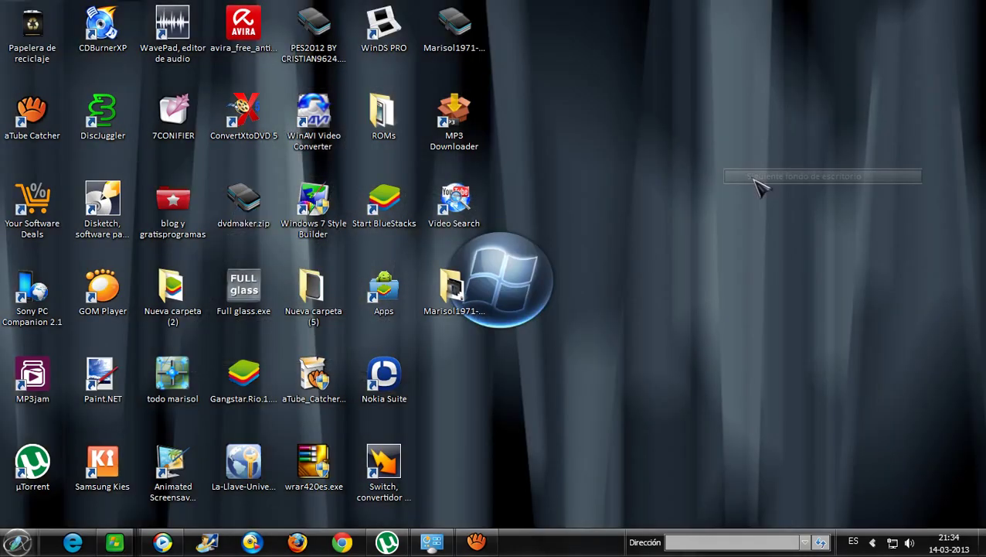
right_click(711, 132)
click(755, 270)
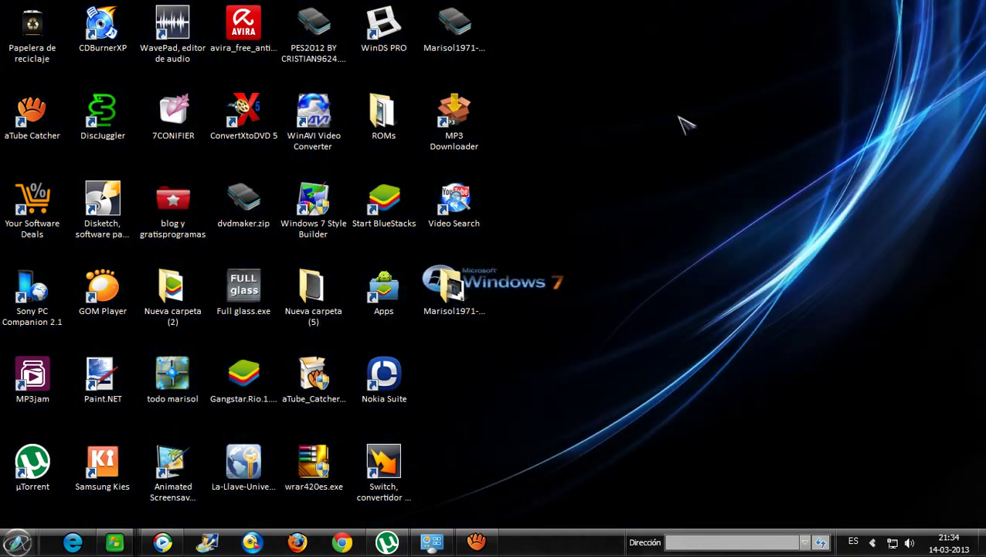
right_click(677, 117)
click(695, 255)
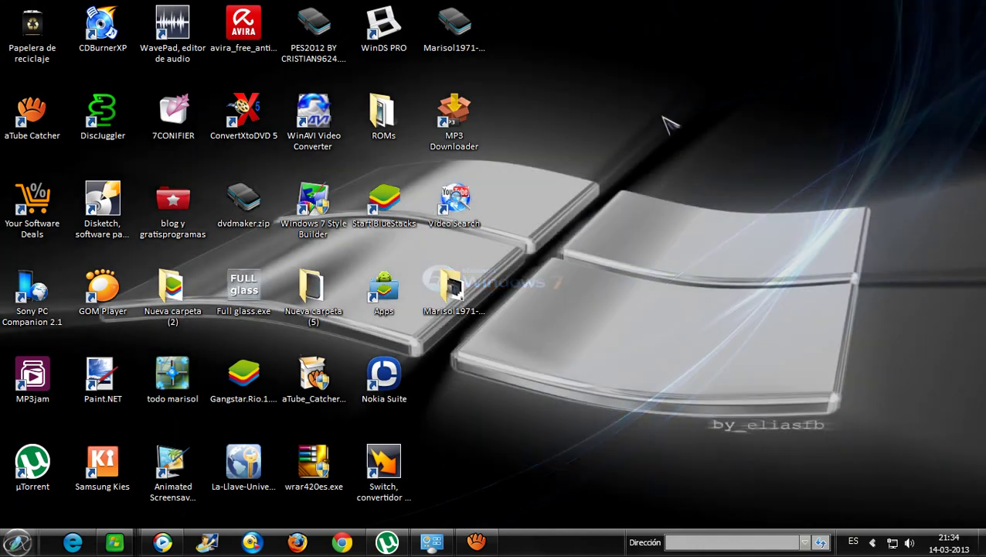
right_click(662, 117)
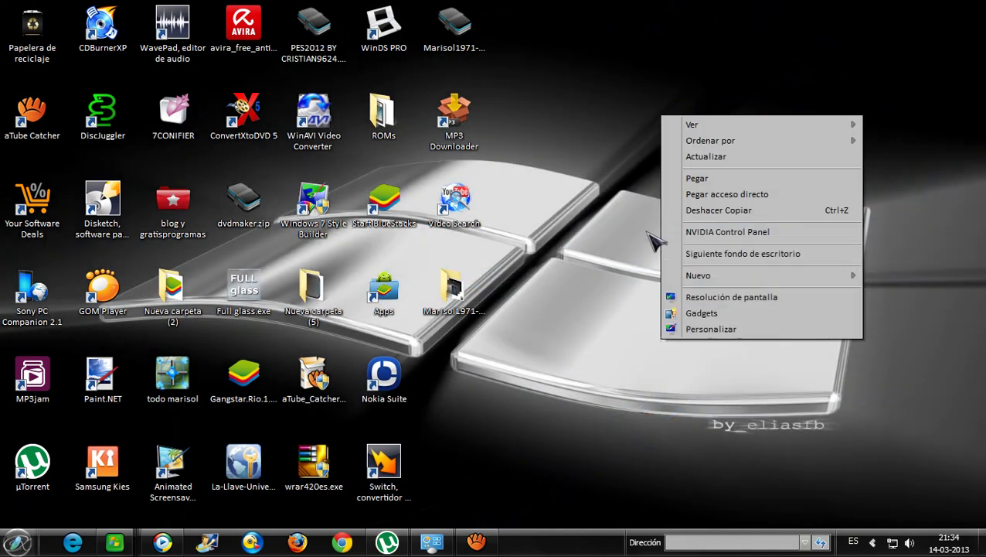
click(674, 259)
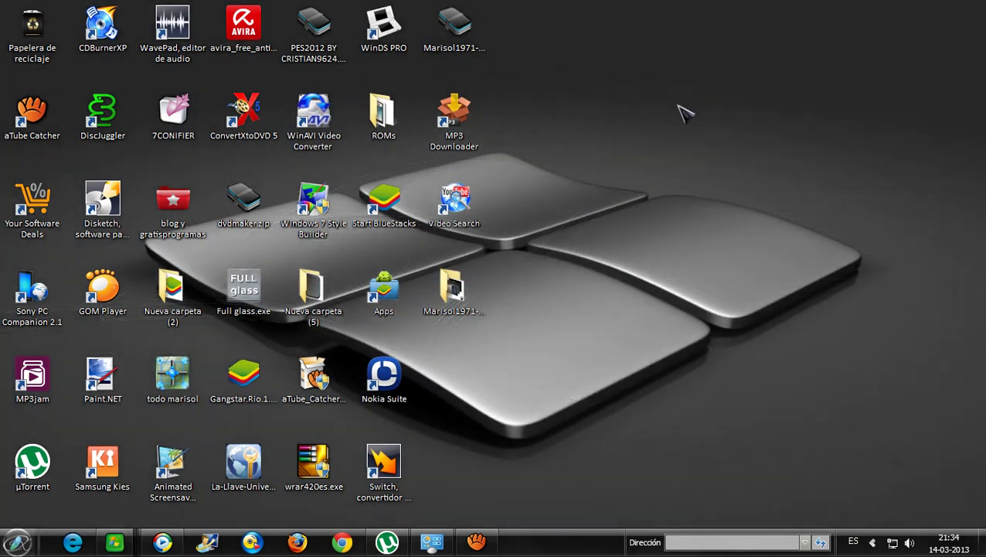
Hide all the icons on the desktop
right_click(678, 107)
mouse_move(704, 115)
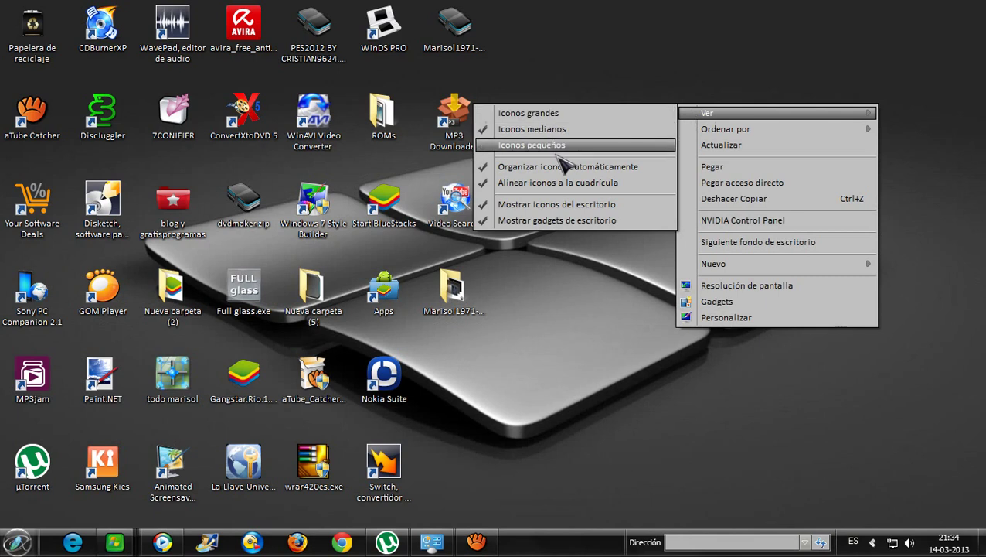
click(546, 210)
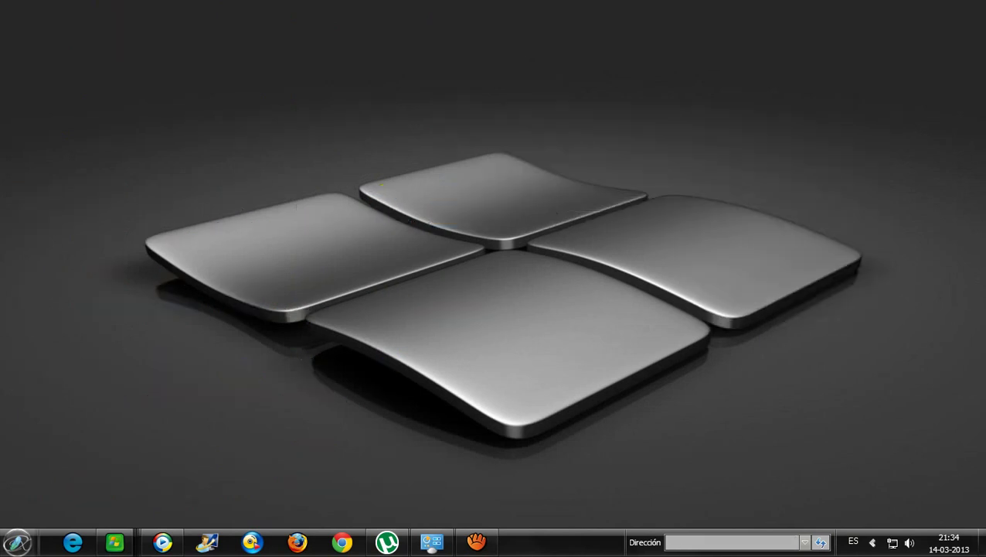
Open the Control Panel to view it under the new theme, resize its window's height and minimize it
click(17, 541)
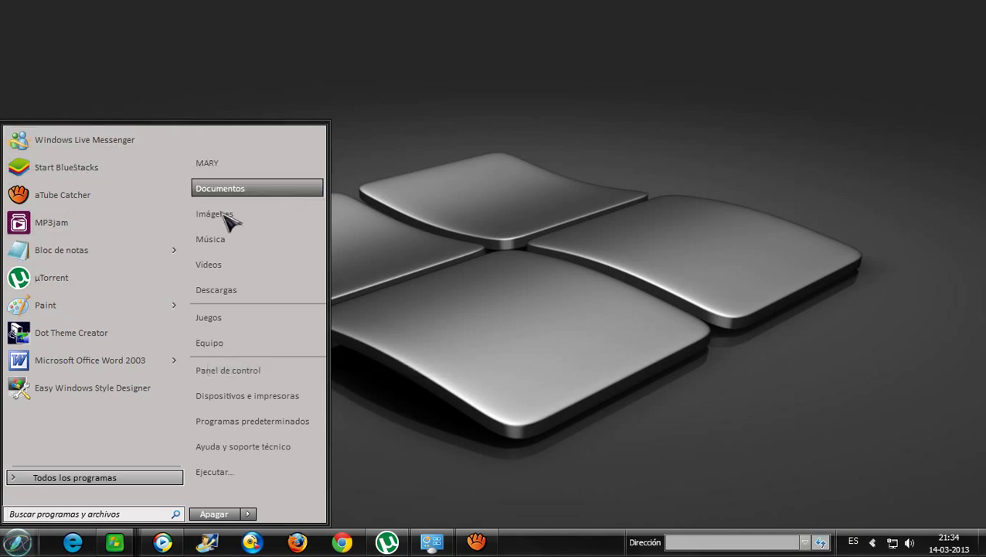
click(228, 375)
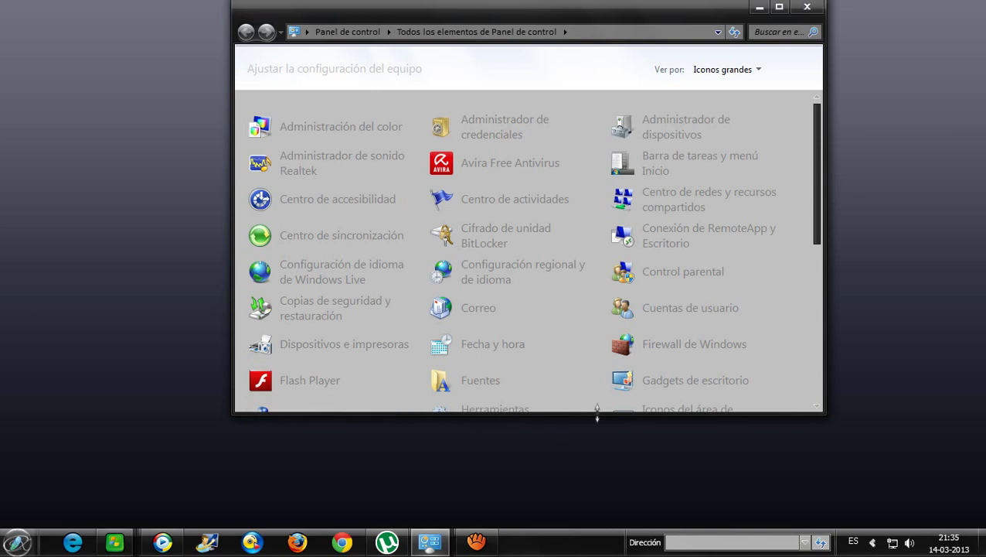
drag(603, 402, 596, 192)
drag(574, 264, 550, 456)
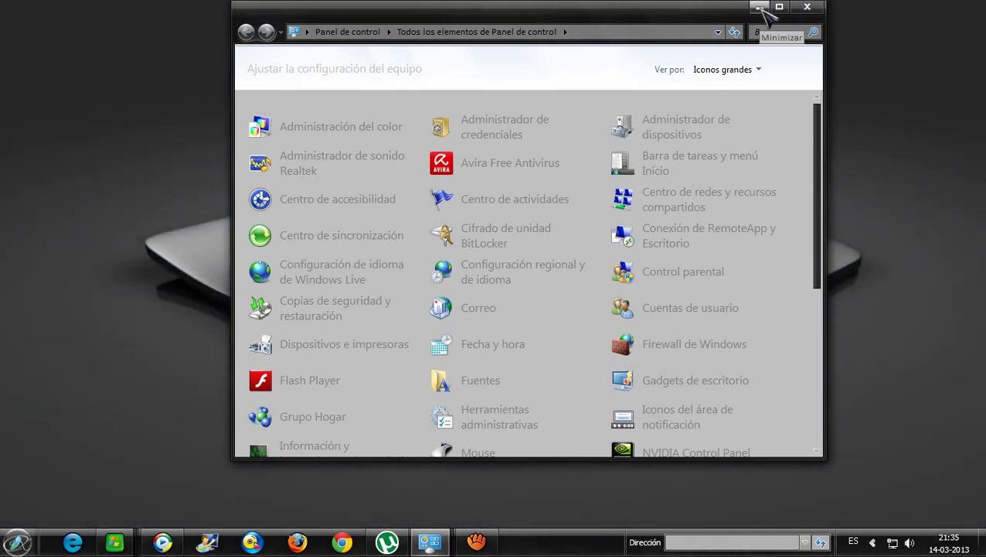
click(760, 7)
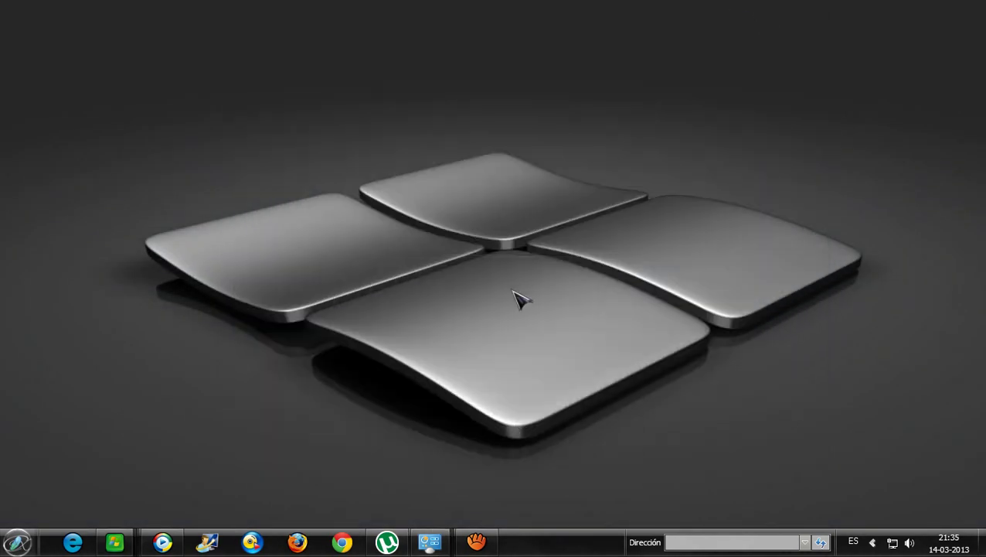
Examine the theme's icons in the desktop icon settings of the personalization window, and close both windows
click(17, 541)
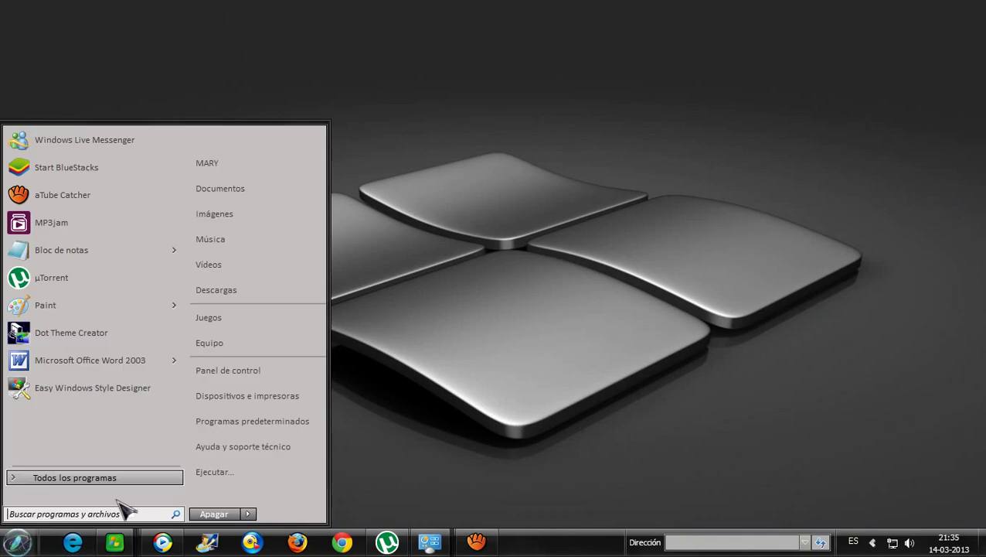
click(417, 142)
right_click(354, 91)
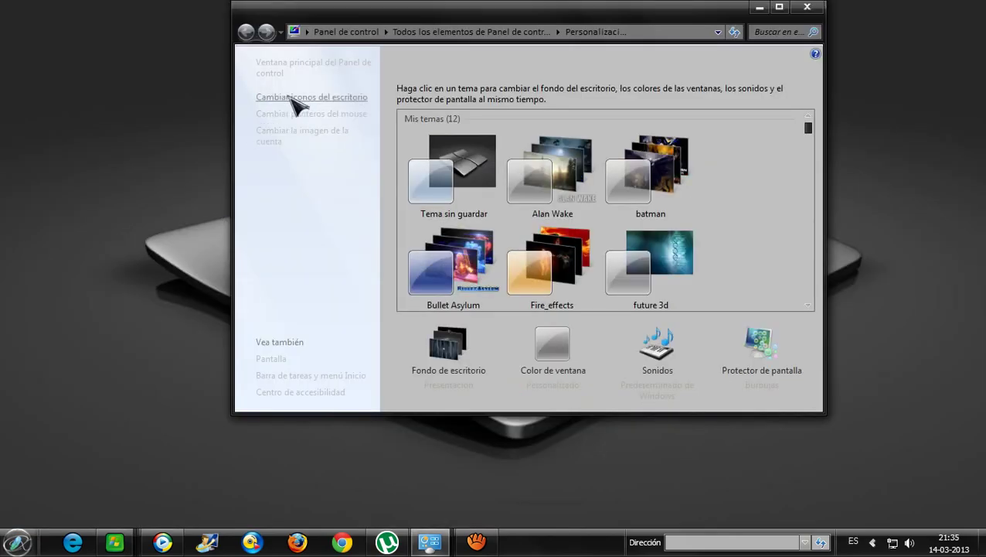
click(300, 101)
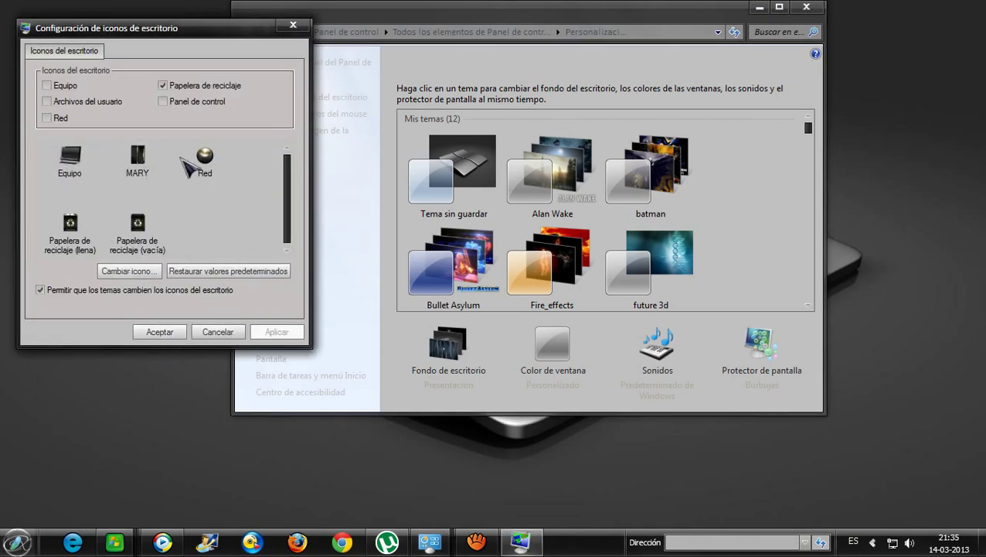
click(293, 25)
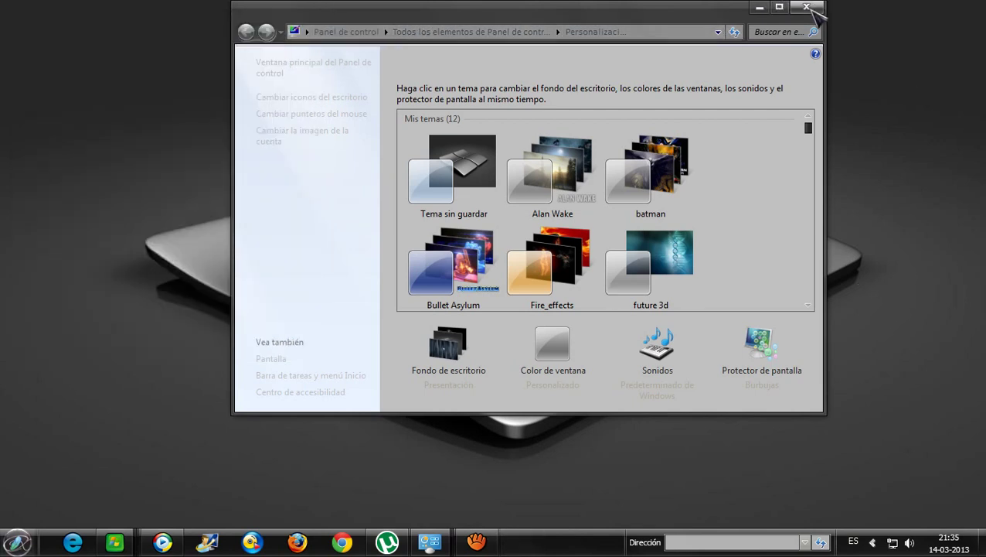
click(806, 8)
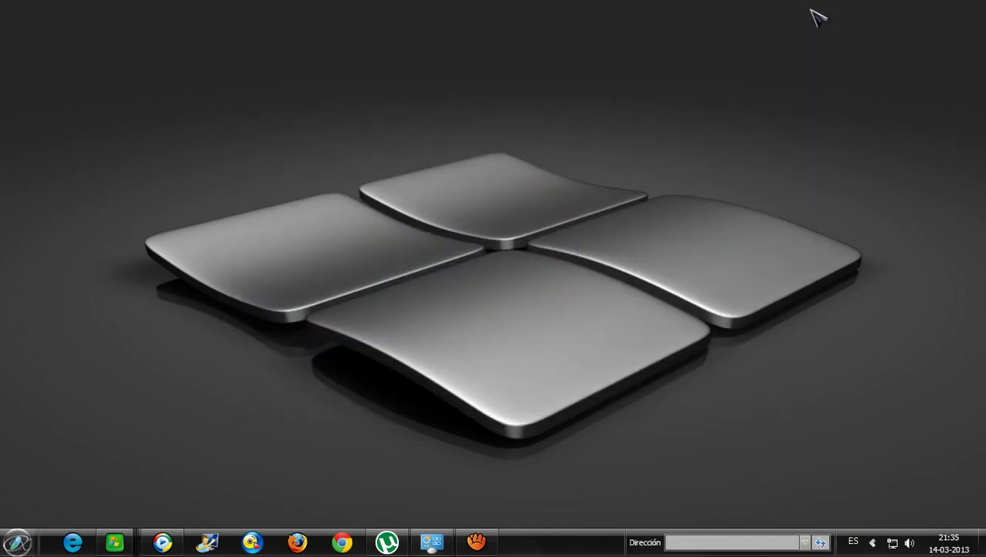
Close the aTube Catcher window from the taskbar
right_click(472, 545)
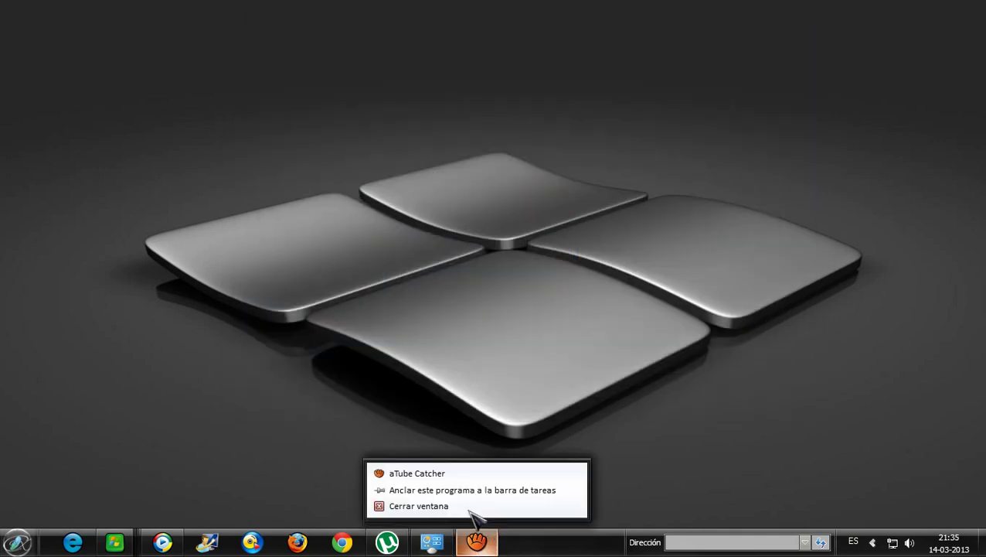
click(463, 507)
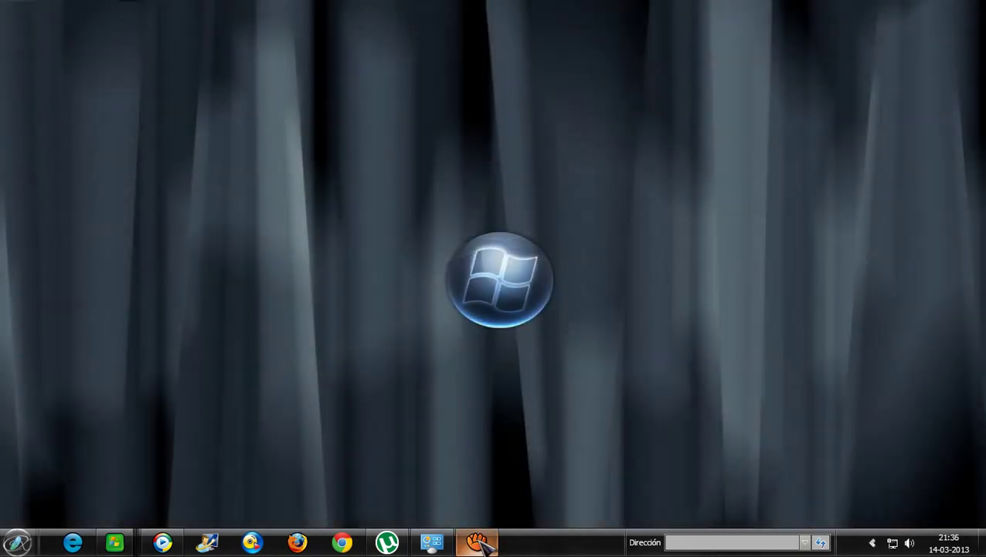
right_click(476, 538)
click(453, 507)
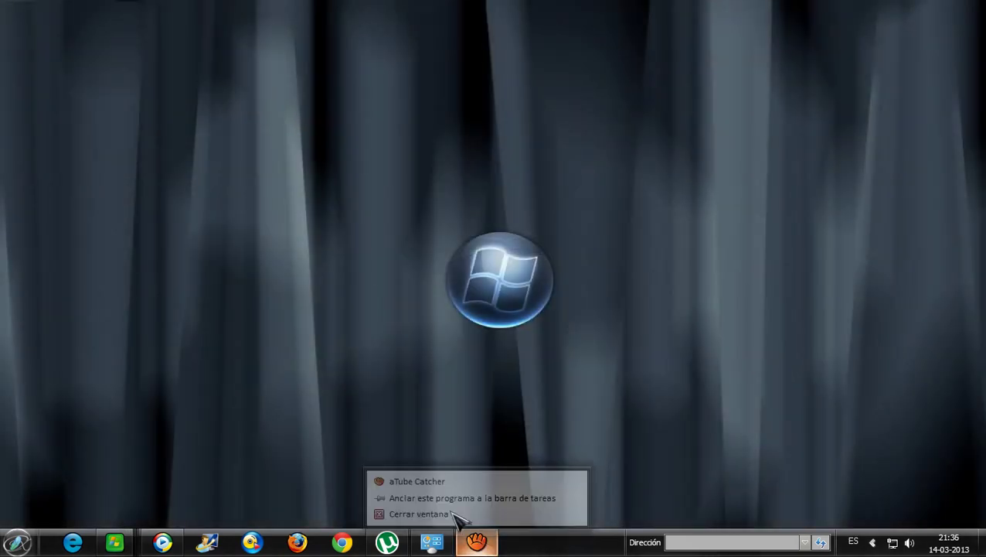